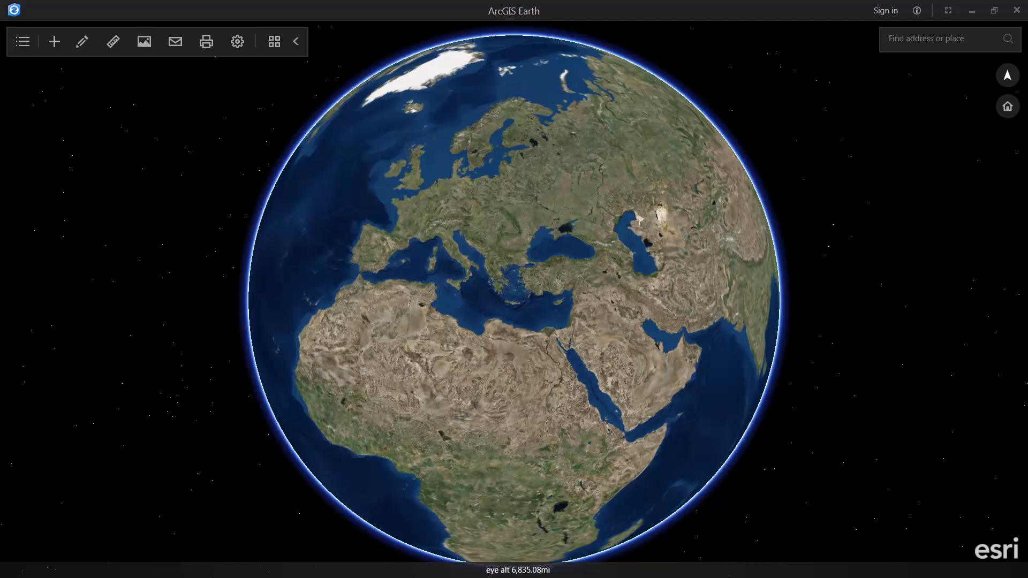
- Check the empty My Data contents list, then display the basemap gallery with Imagery current
click(22, 43)
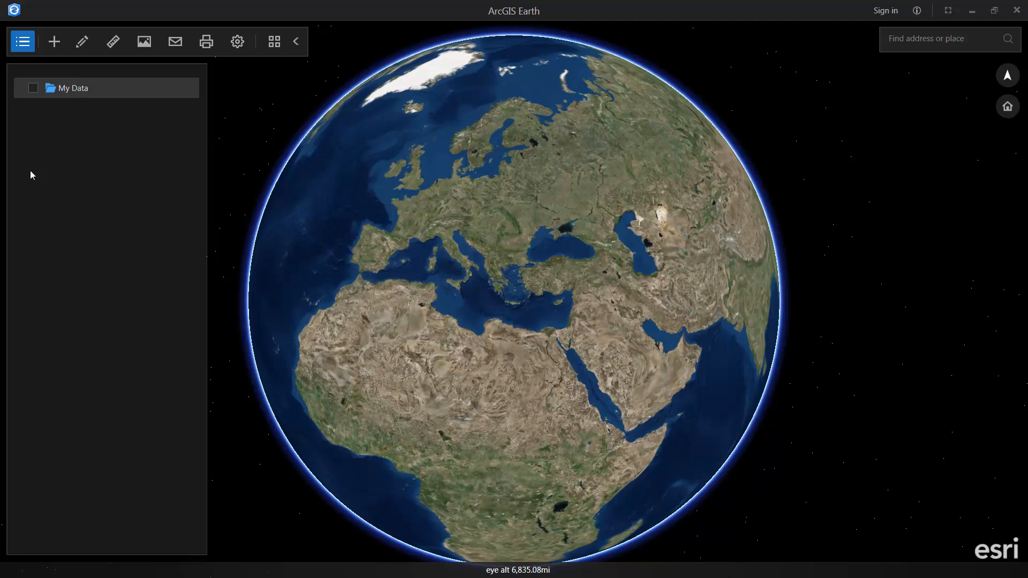
click(24, 47)
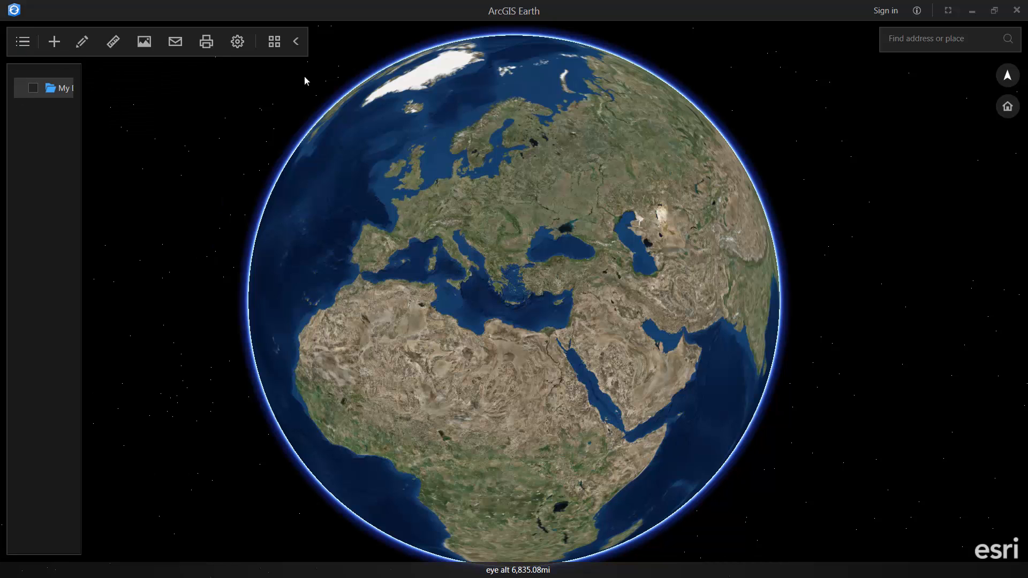
click(274, 46)
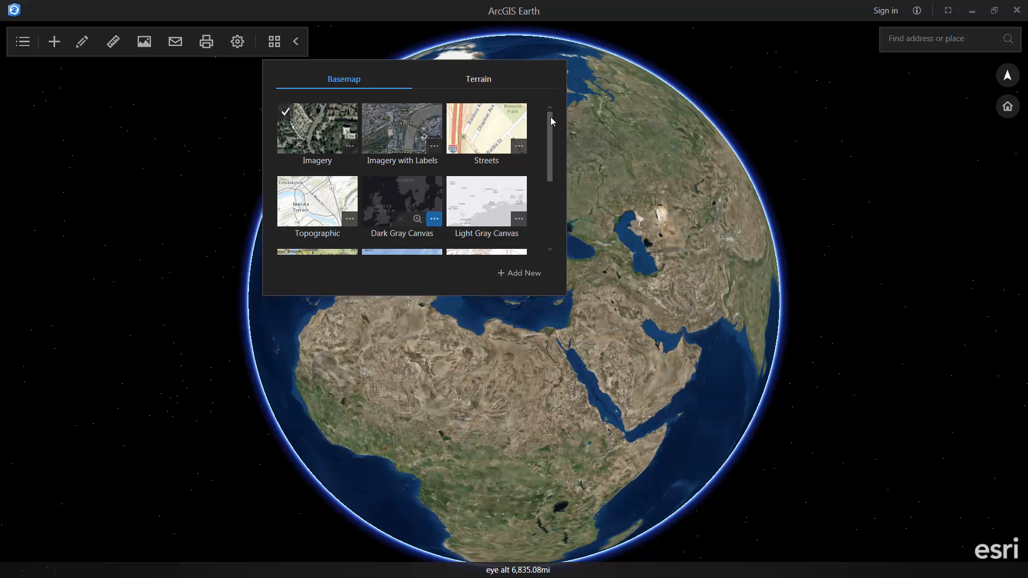
drag(552, 121, 560, 184)
scroll(563, 198, up, 3)
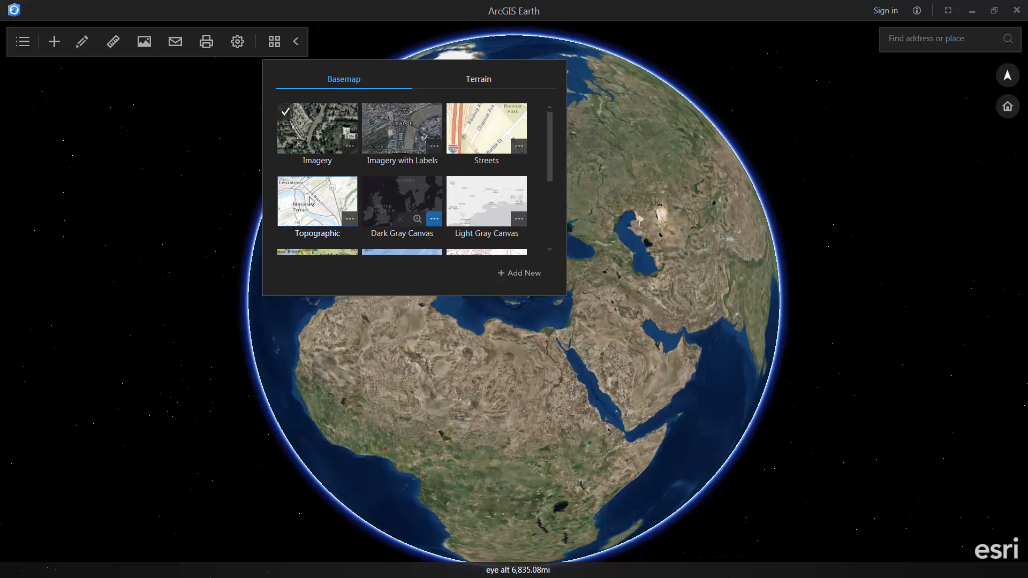
click(333, 191)
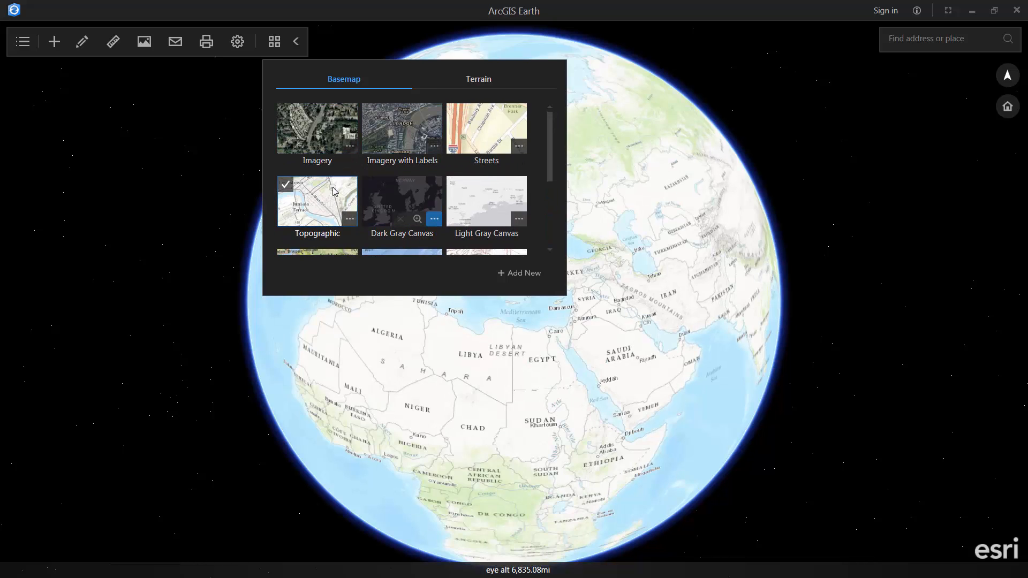
click(386, 200)
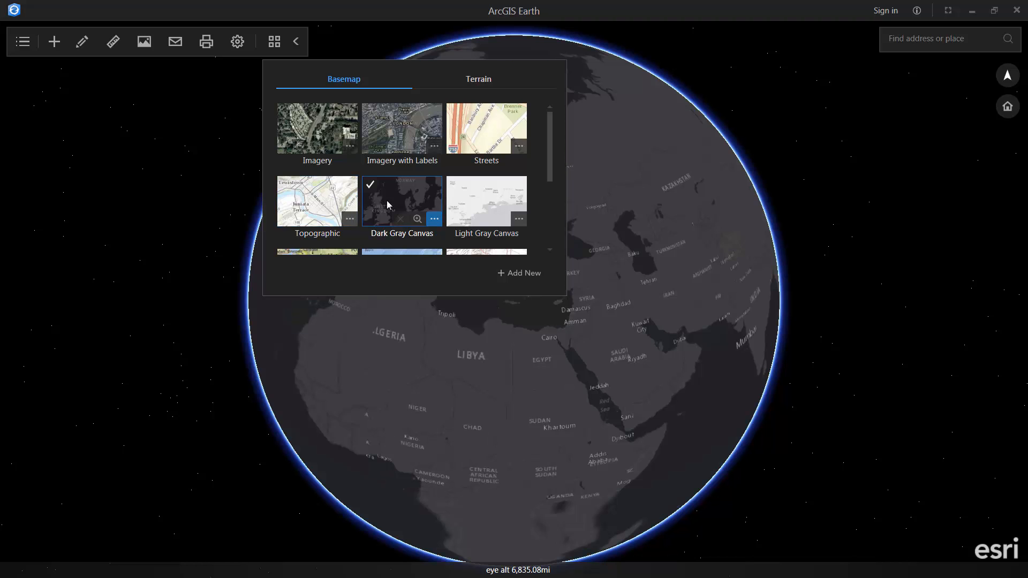
scroll(465, 209, down, 1)
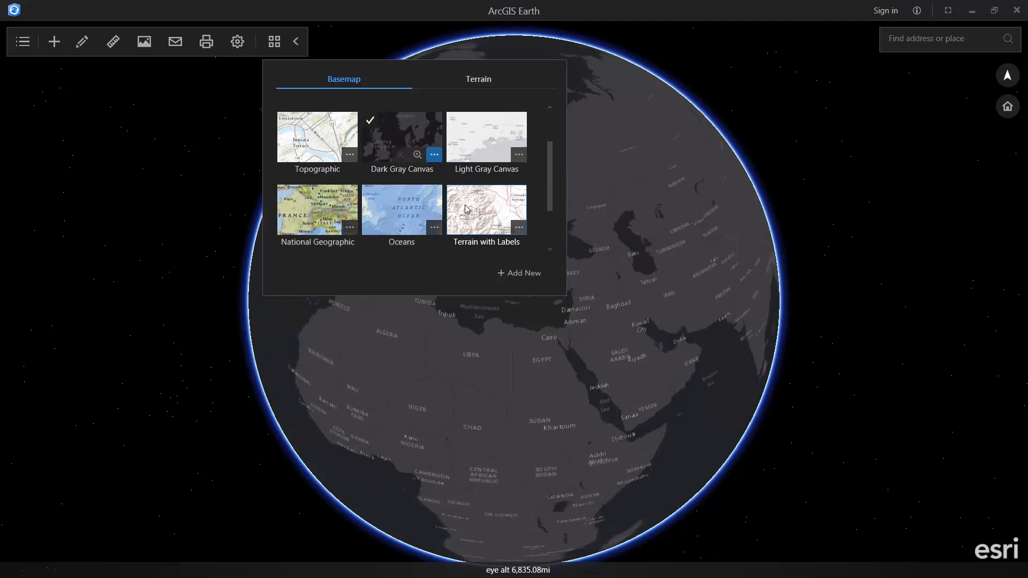
click(324, 211)
scroll(414, 192, up, 1)
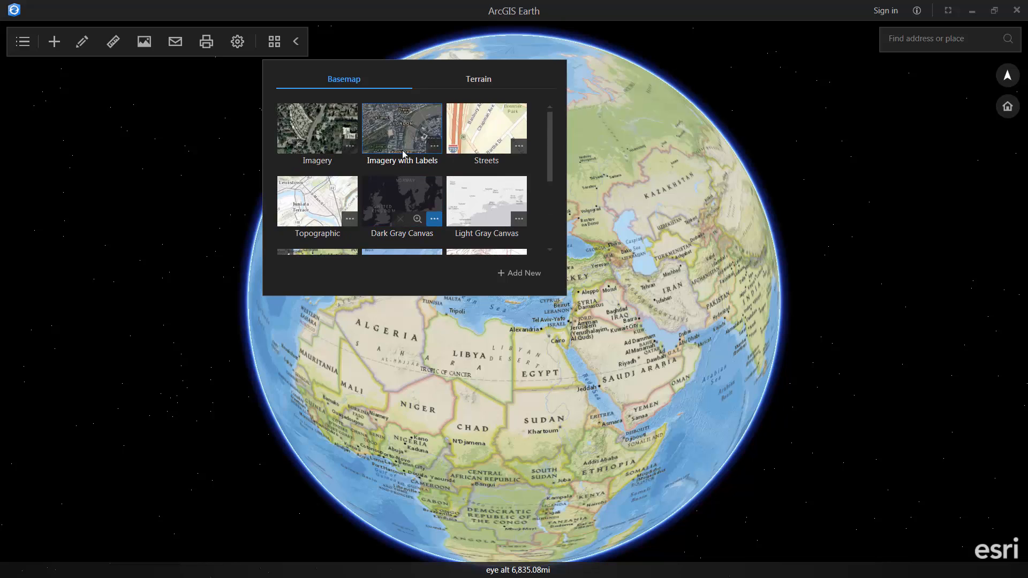
click(399, 134)
click(313, 136)
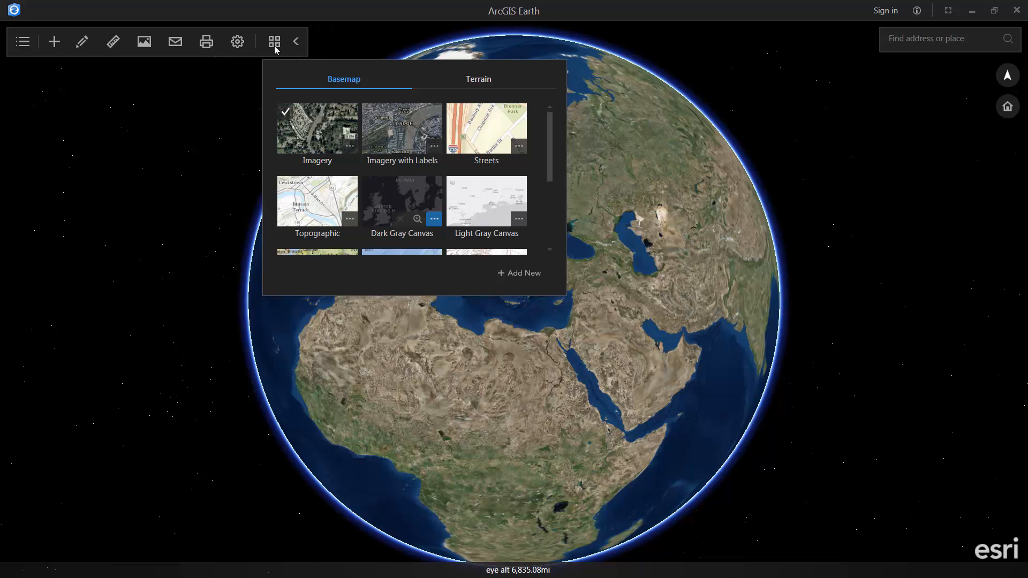
- Add World Globe 1812 from ArcGIS Online to the gallery and apply it as the basemap
click(517, 273)
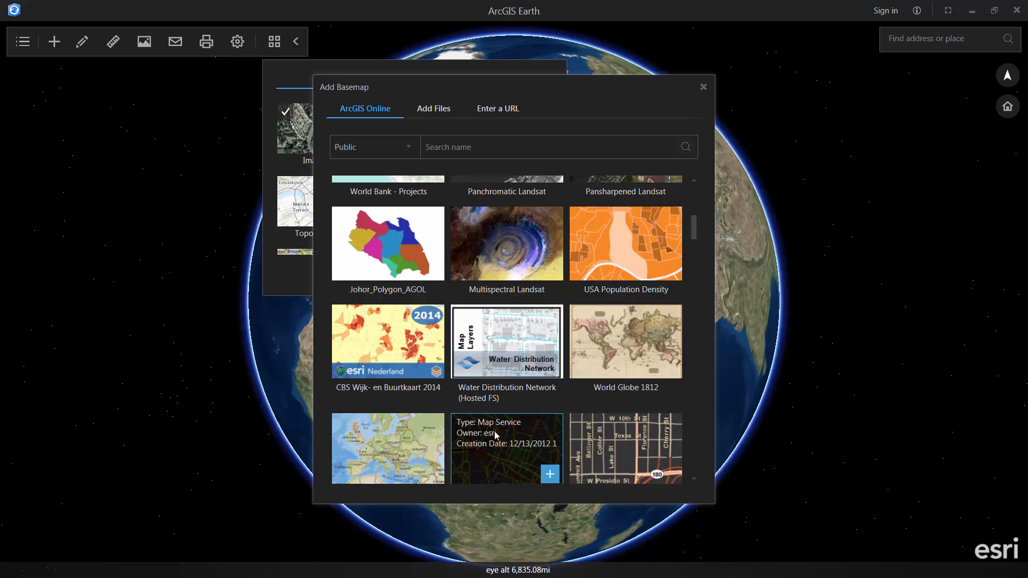
scroll(497, 436, down, 1)
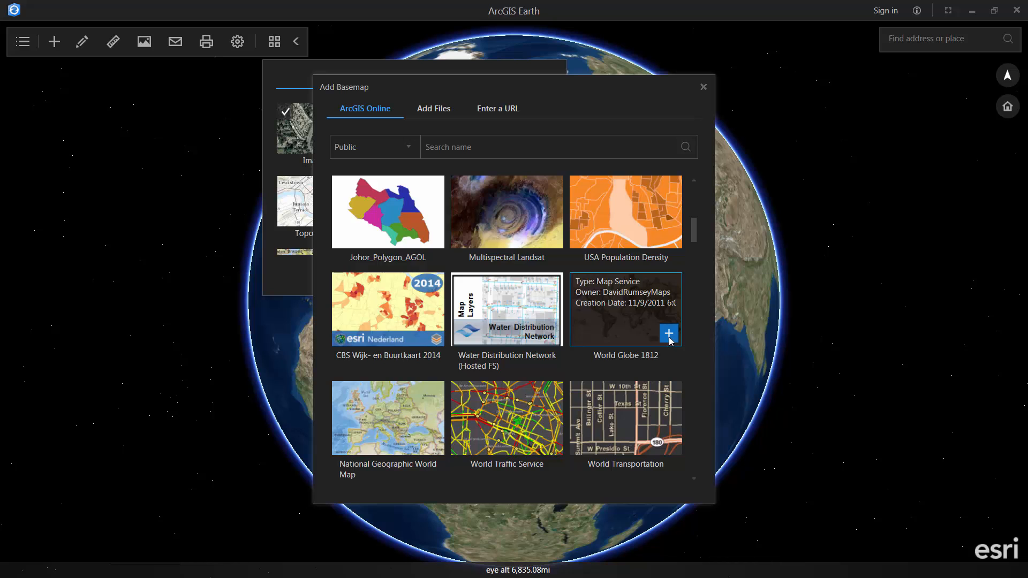
click(668, 340)
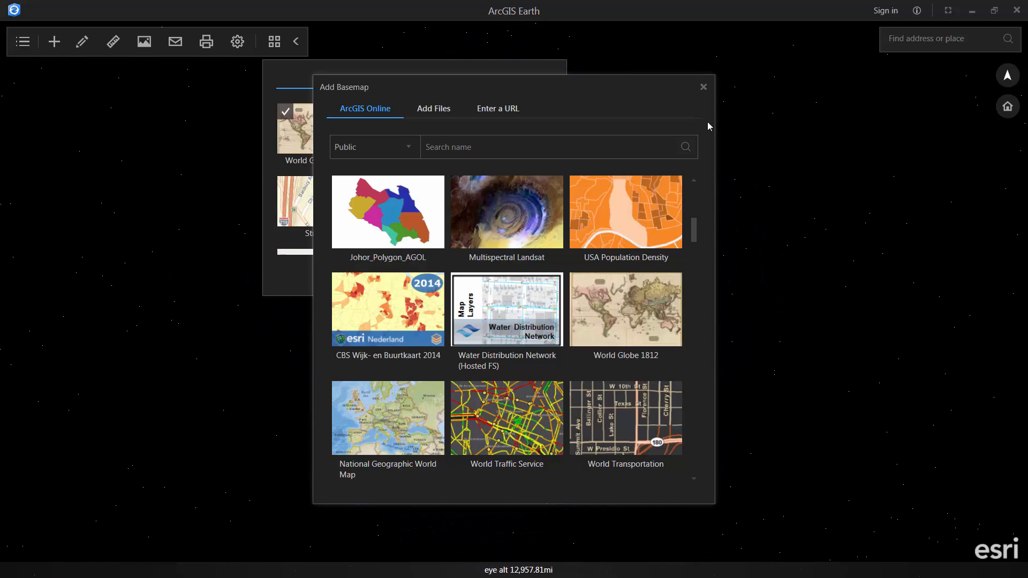
click(703, 87)
- Preview the Imagery, Topographic, Streets, World Globe 1812, Imagery with Labels and Dark Gray Canvas basemaps
click(274, 44)
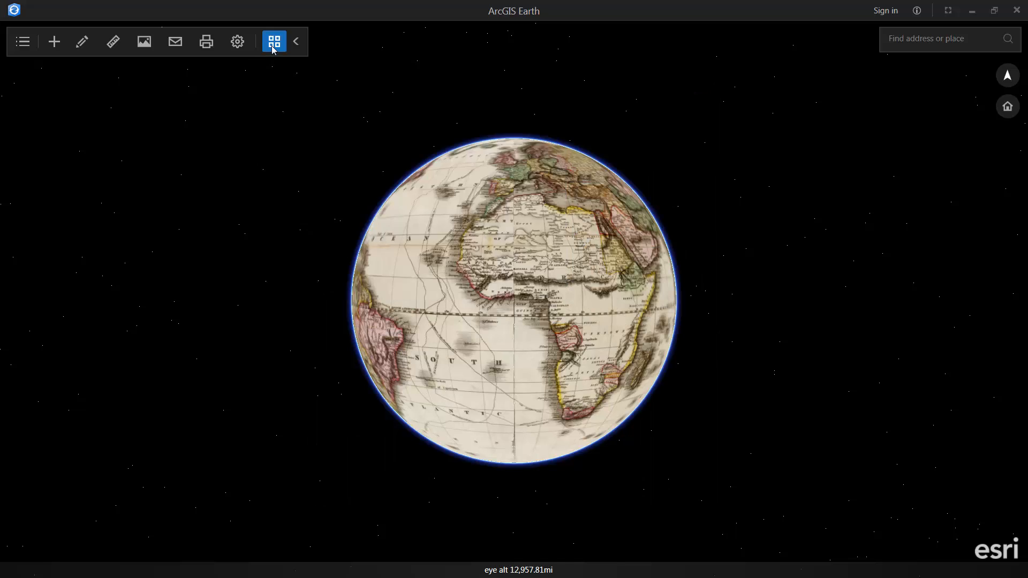
click(275, 45)
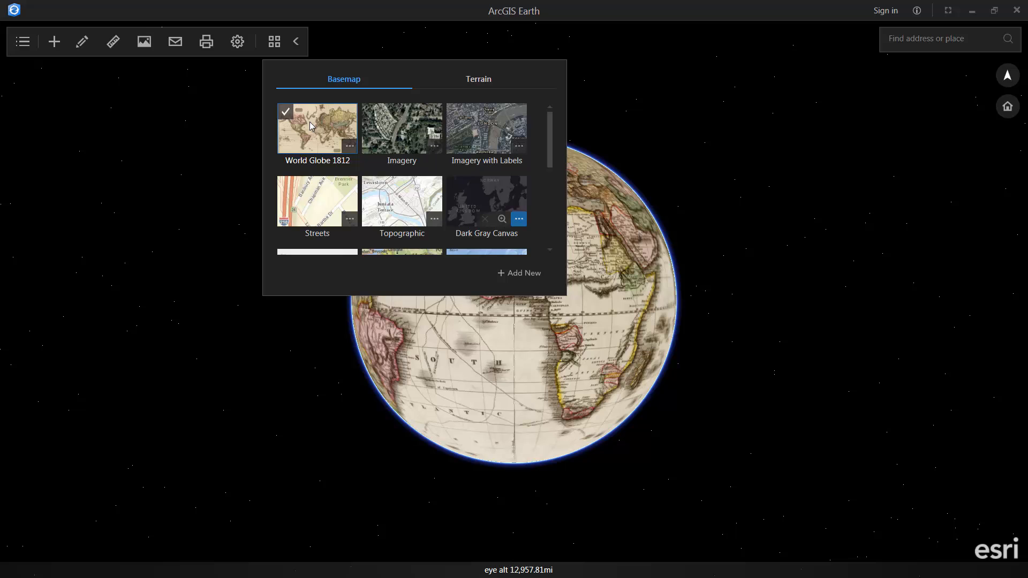
click(394, 127)
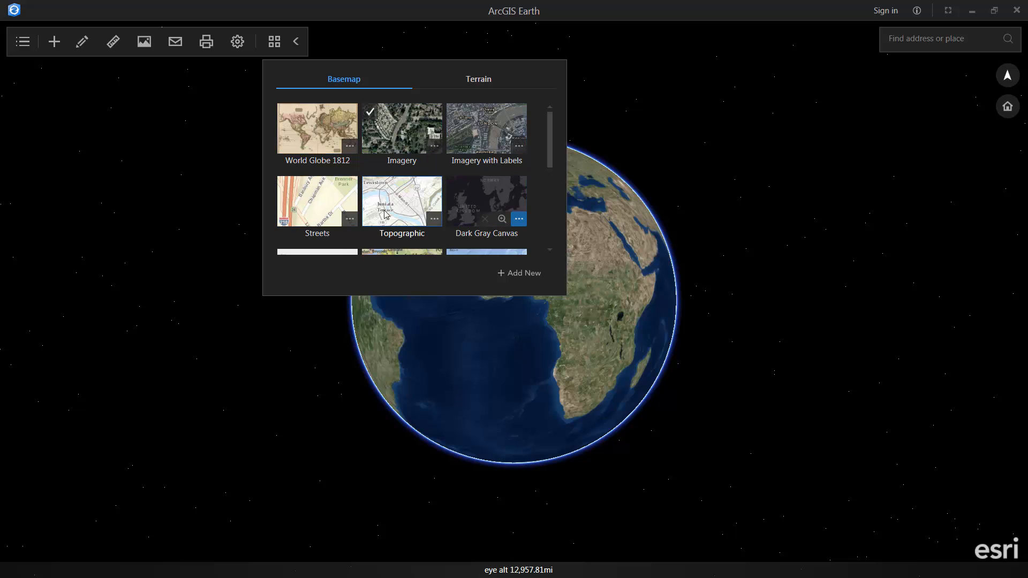
click(385, 214)
click(328, 199)
click(325, 142)
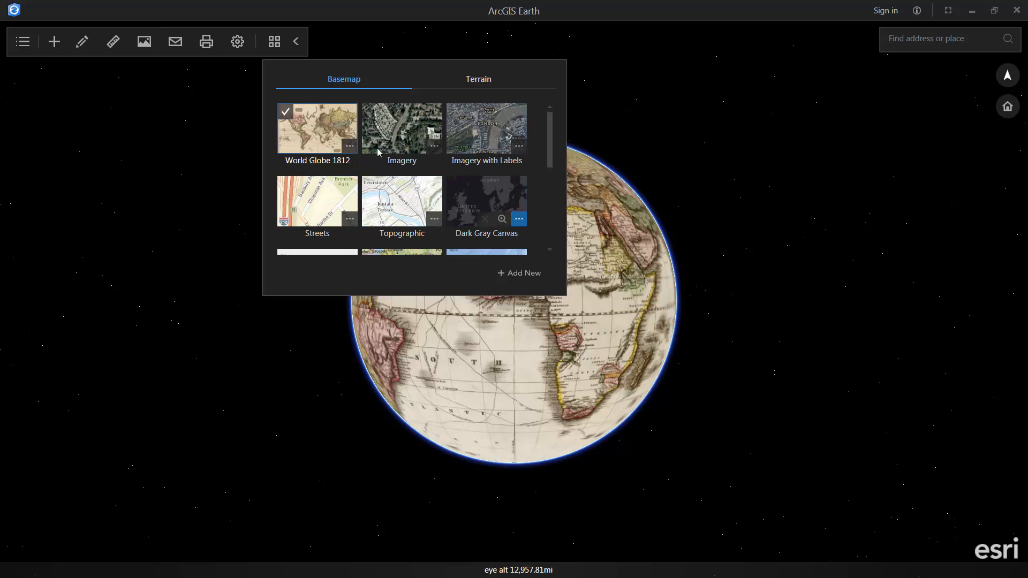
click(488, 145)
click(475, 199)
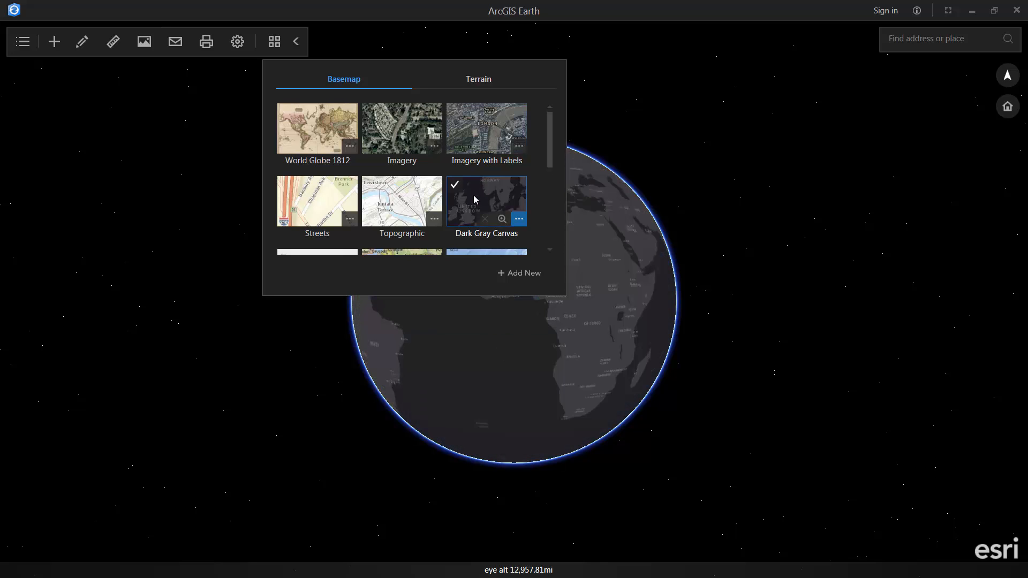
- Settle on the Imagery basemap, check the World Globe 1812 options, and close the gallery
click(404, 130)
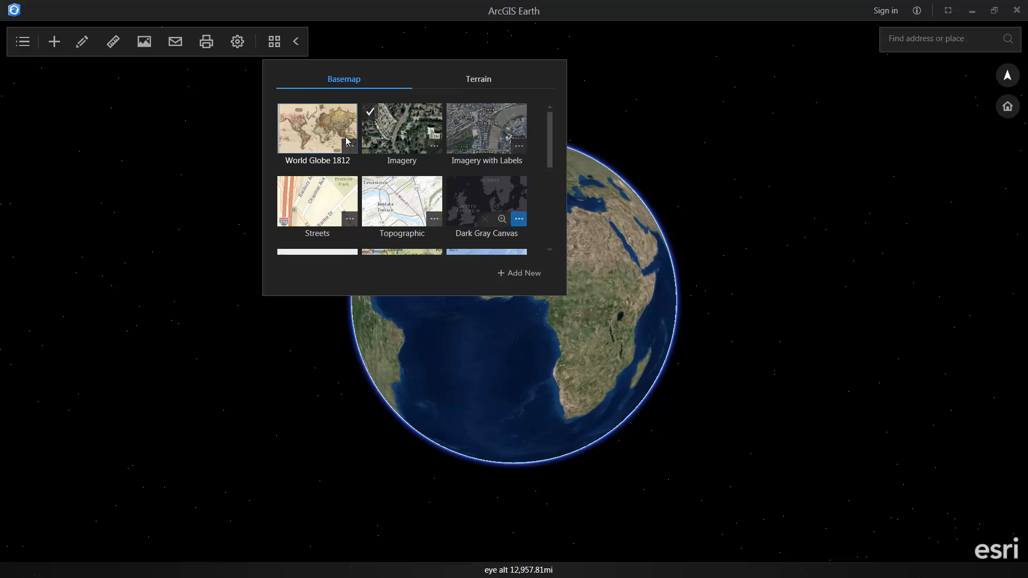
click(348, 144)
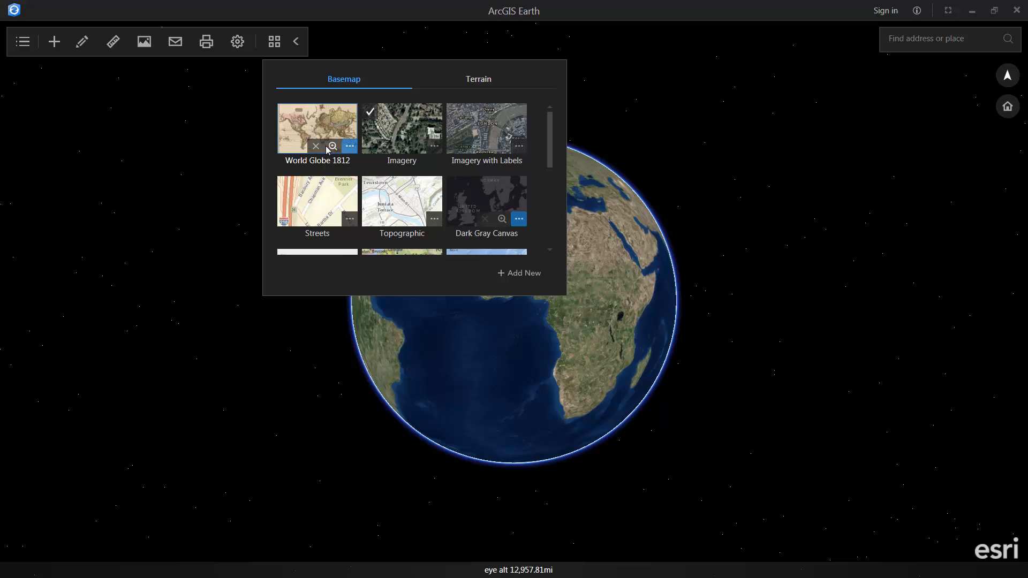
click(273, 44)
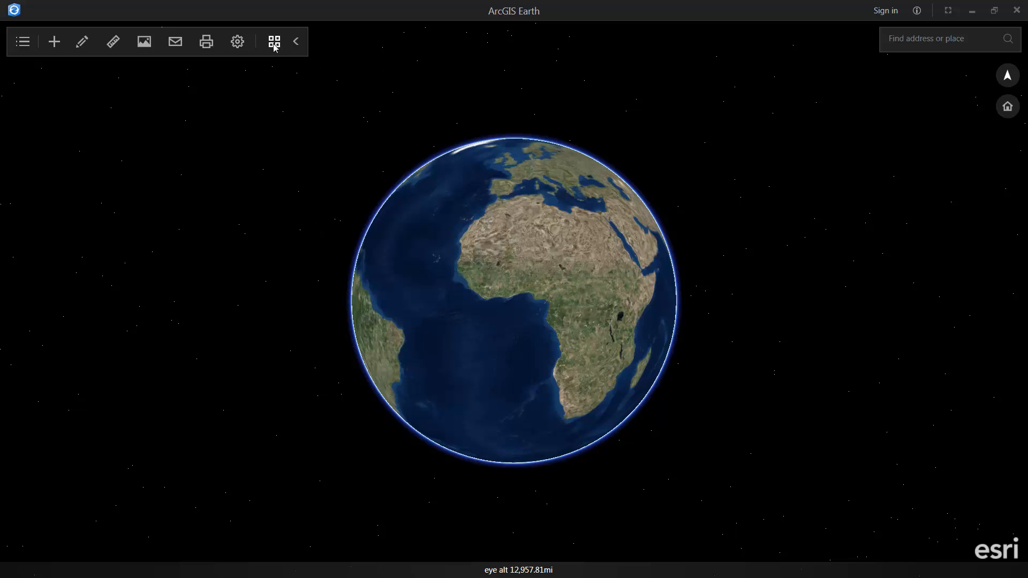
- Show the layer list containing only the empty My Data folder
click(23, 41)
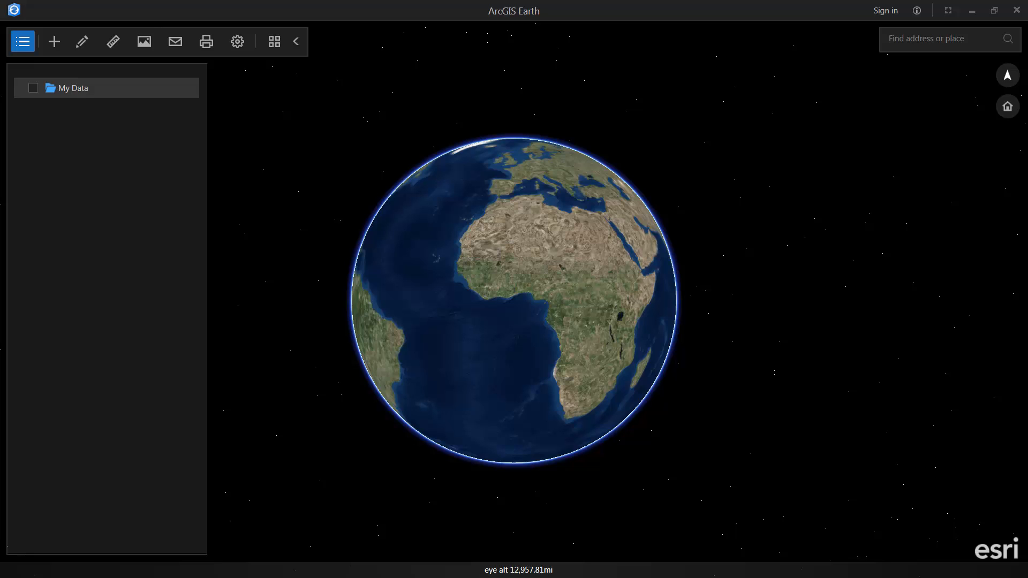
- Search ArcGIS Online for 'toronto buildings' and add the Toronto LoD3 3D Buildings scene layer
click(55, 48)
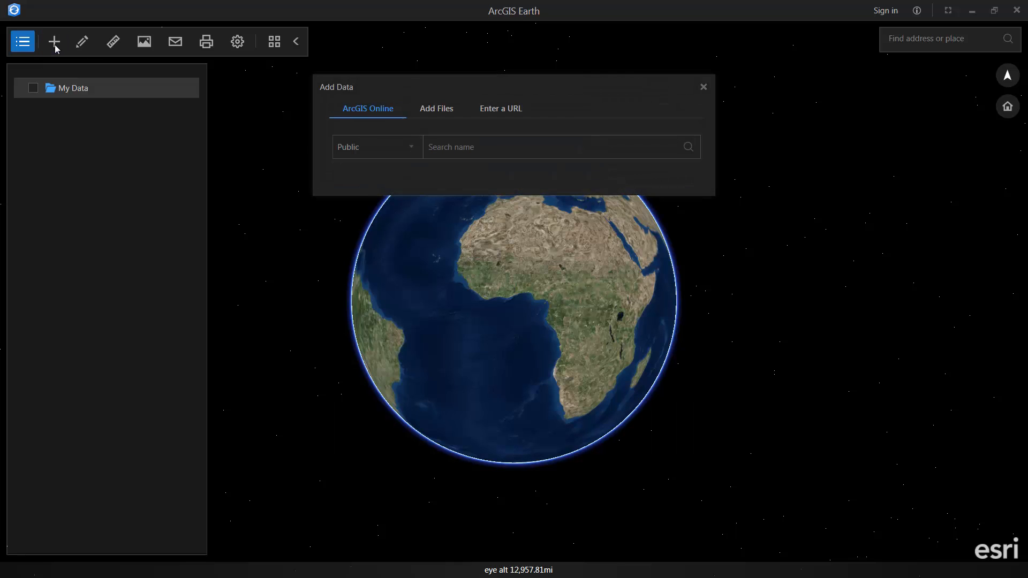
mouse_move(343, 259)
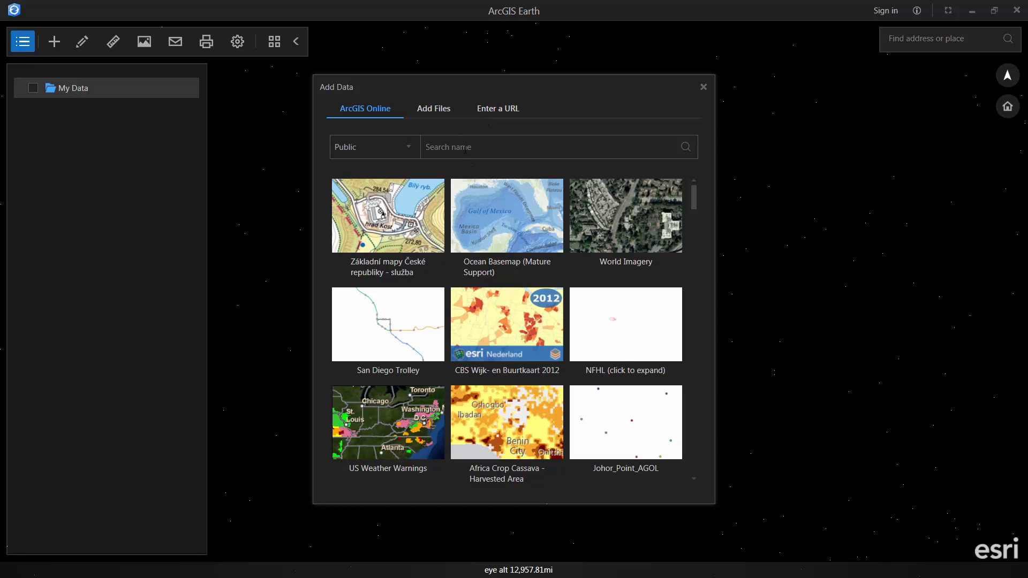
click(464, 149)
text(toronto)
key(Return)
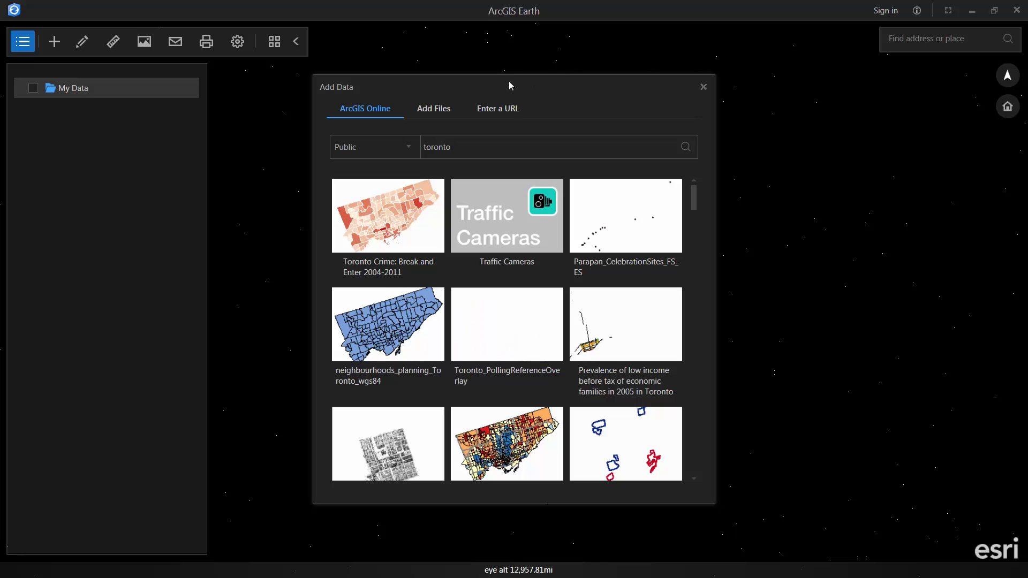
text(buildings)
key(Return)
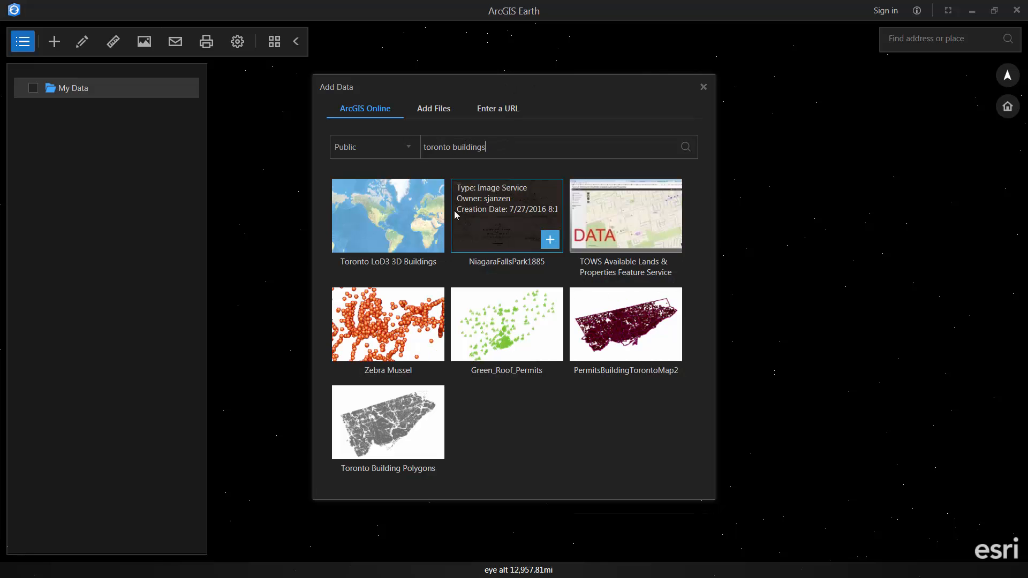
mouse_move(409, 249)
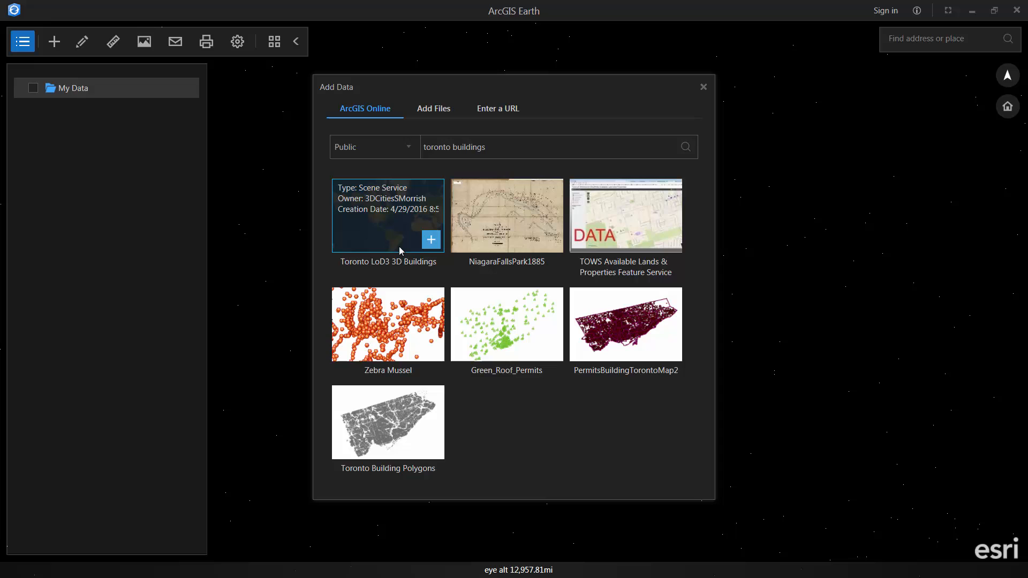
click(431, 240)
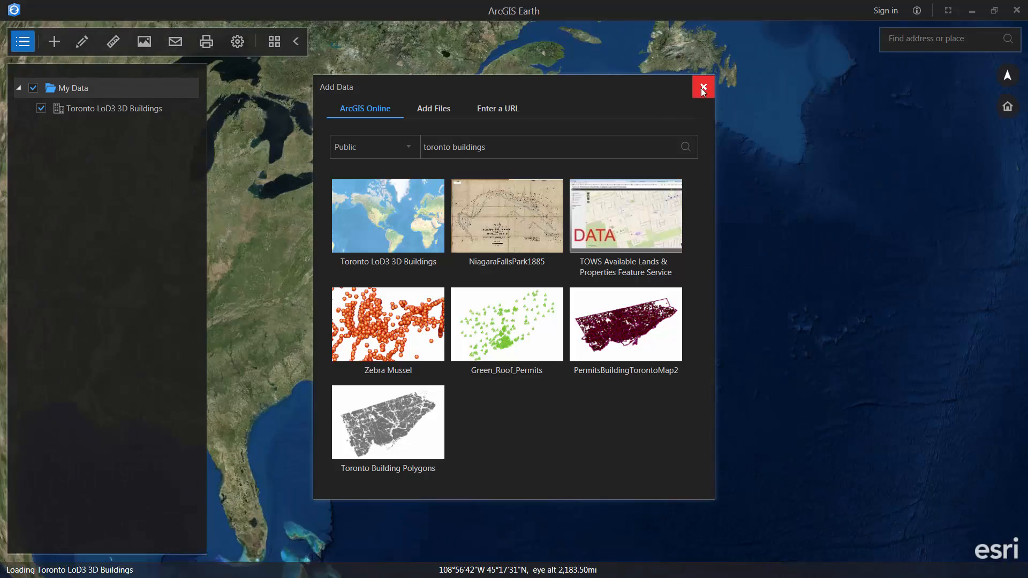
- Close the Add Data window, then zoom, tilt and rotate to an oblique view of downtown Toronto's 3D buildings
click(702, 87)
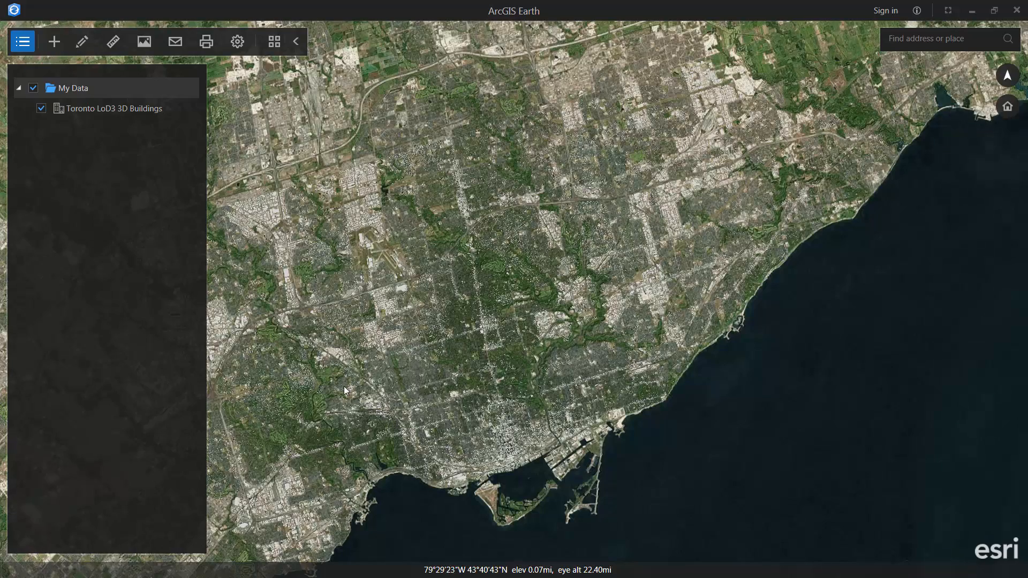
middle_drag(340, 378, 417, 312)
scroll(572, 422, up, 10)
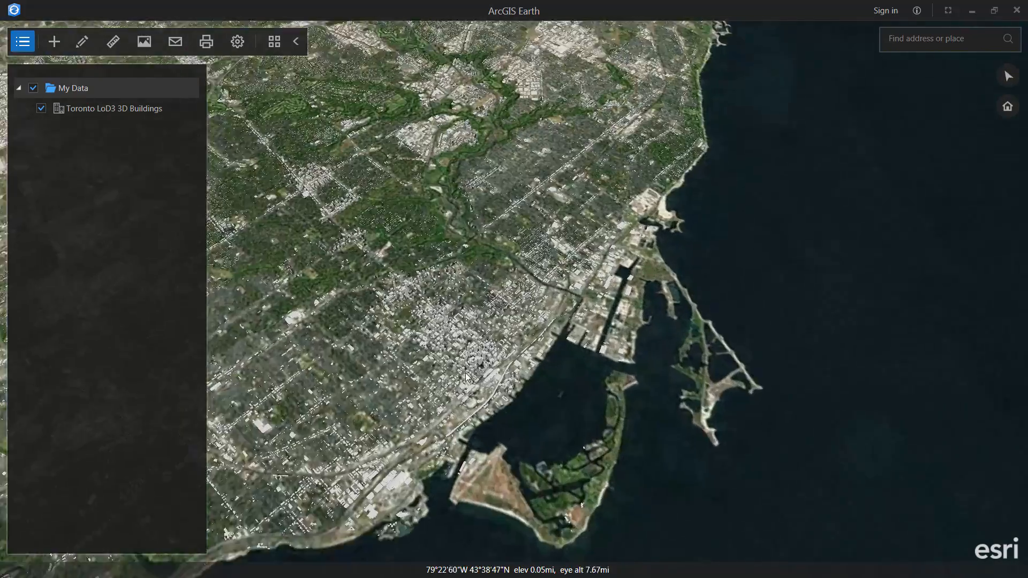
scroll(571, 422, up, 6)
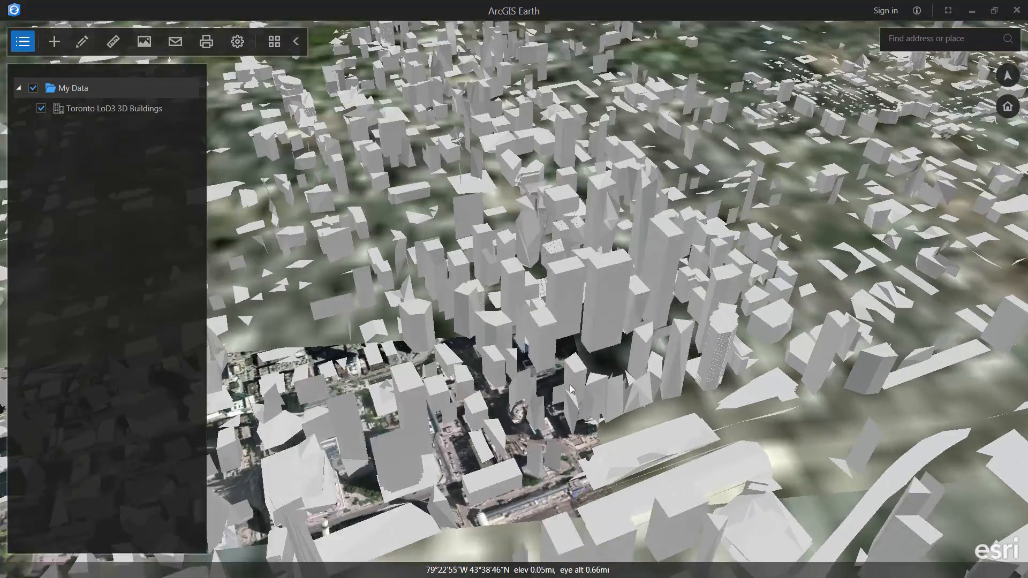
middle_drag(572, 423, 512, 446)
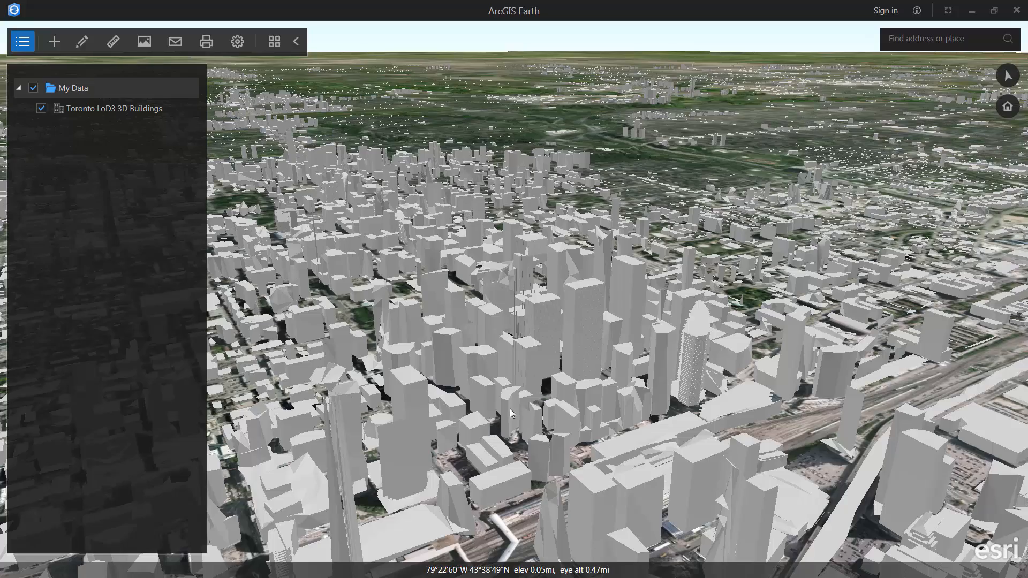
middle_drag(734, 410, 564, 385)
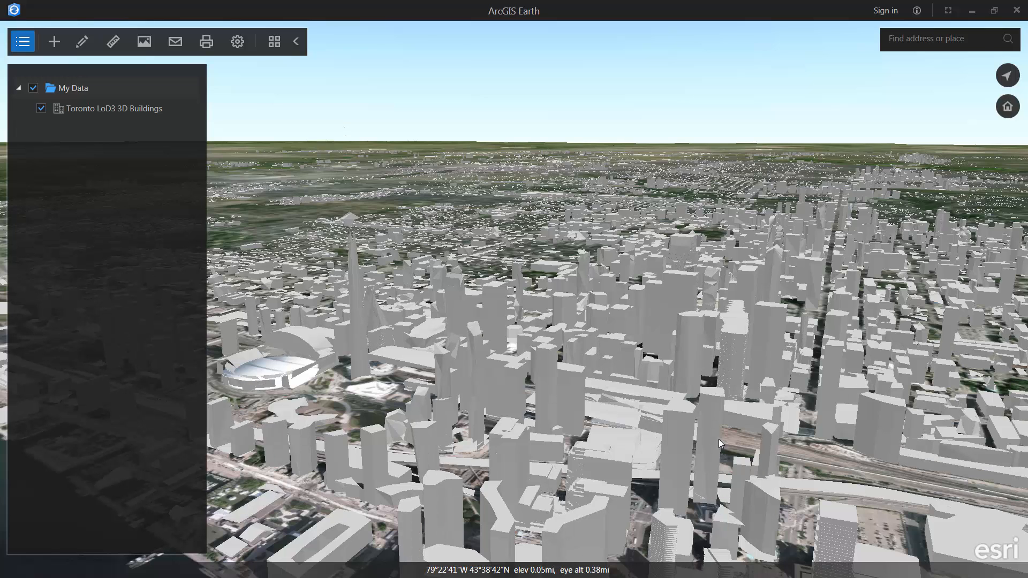
- Search for 'toronto kml', add the Traffic Cameras layer, then zoom in on Toronto's highway cameras
click(64, 45)
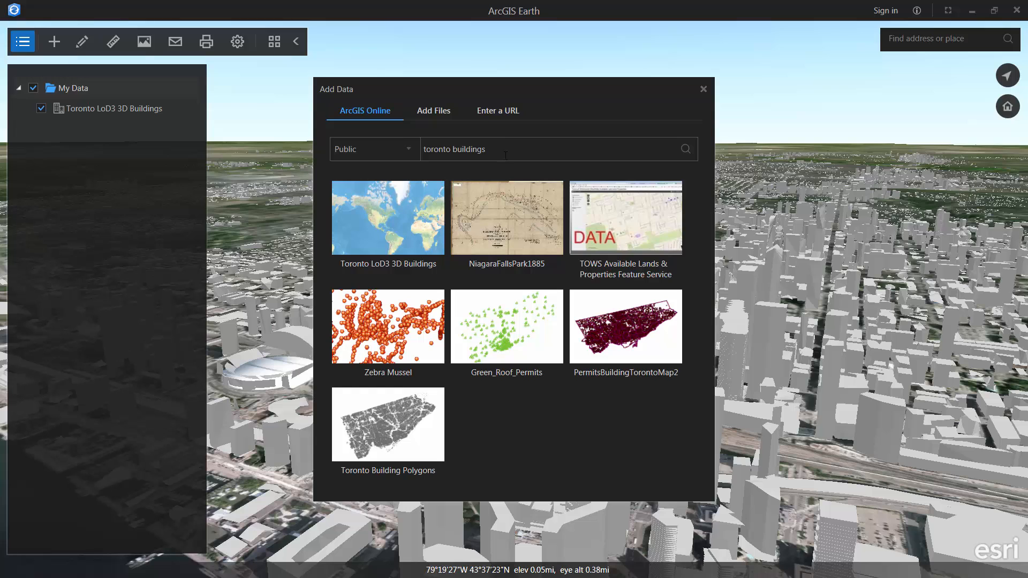
double_click(454, 148)
text(kml)
key(Return)
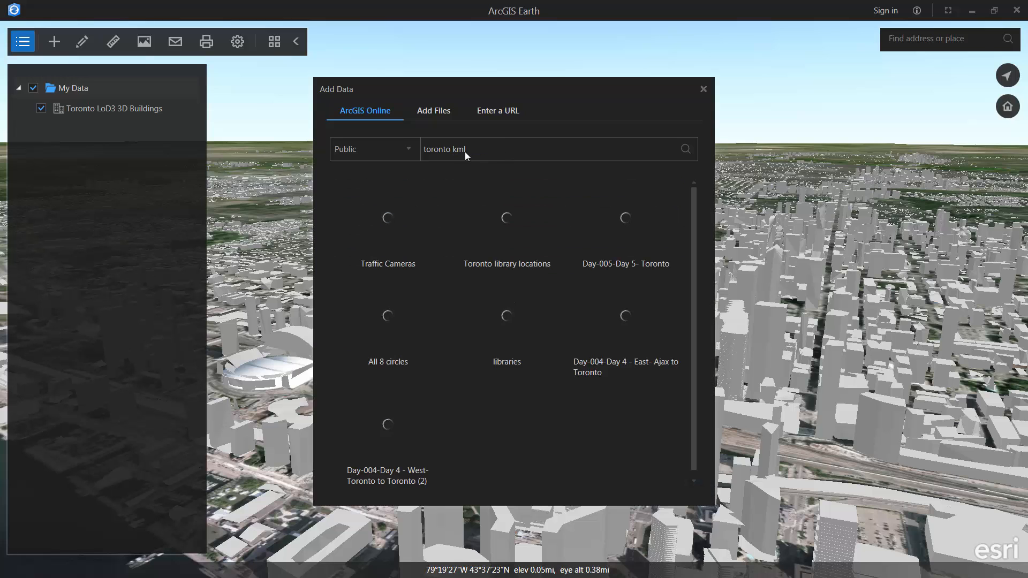
mouse_move(462, 229)
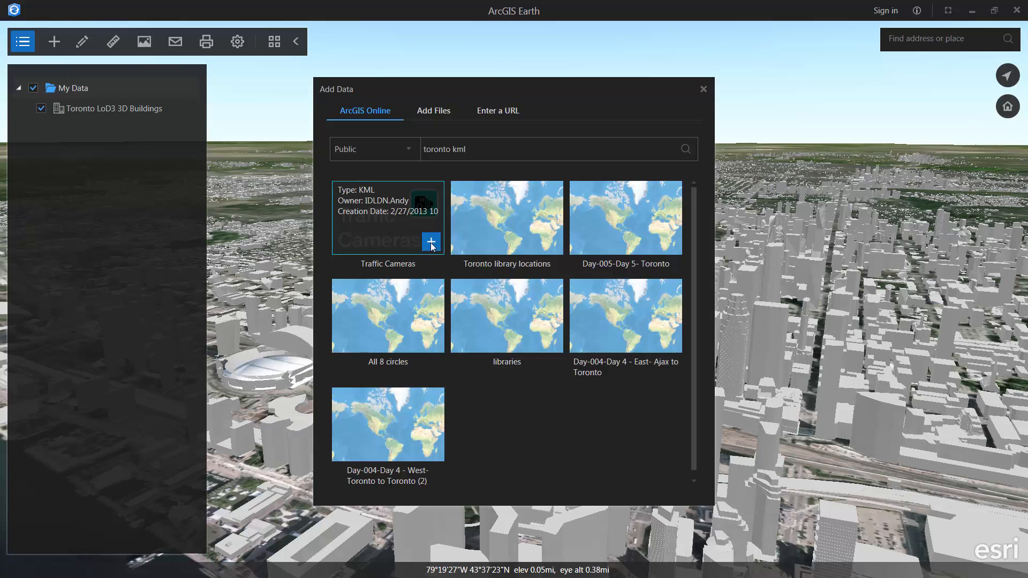
click(431, 243)
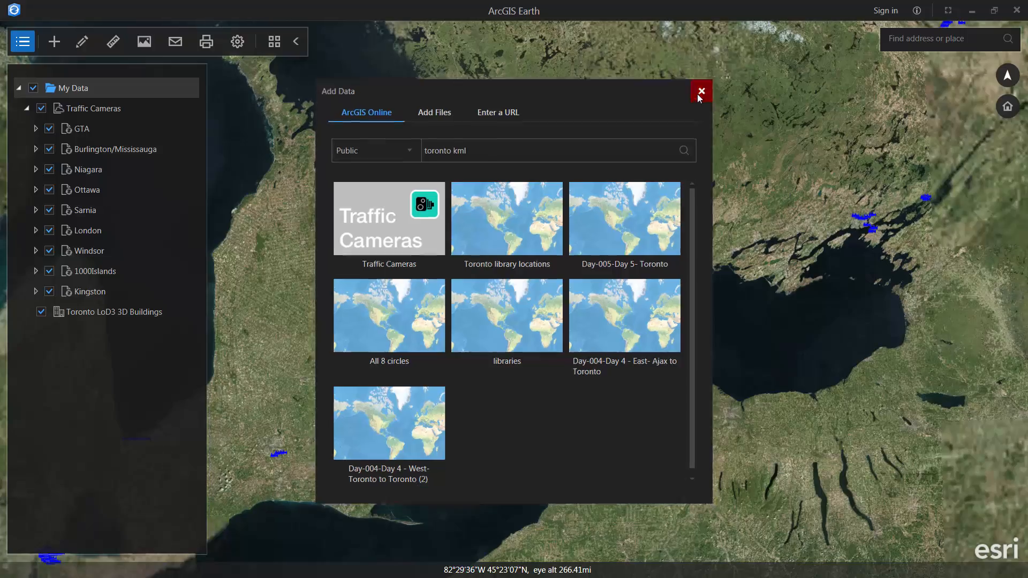
click(702, 91)
scroll(479, 321, up, 10)
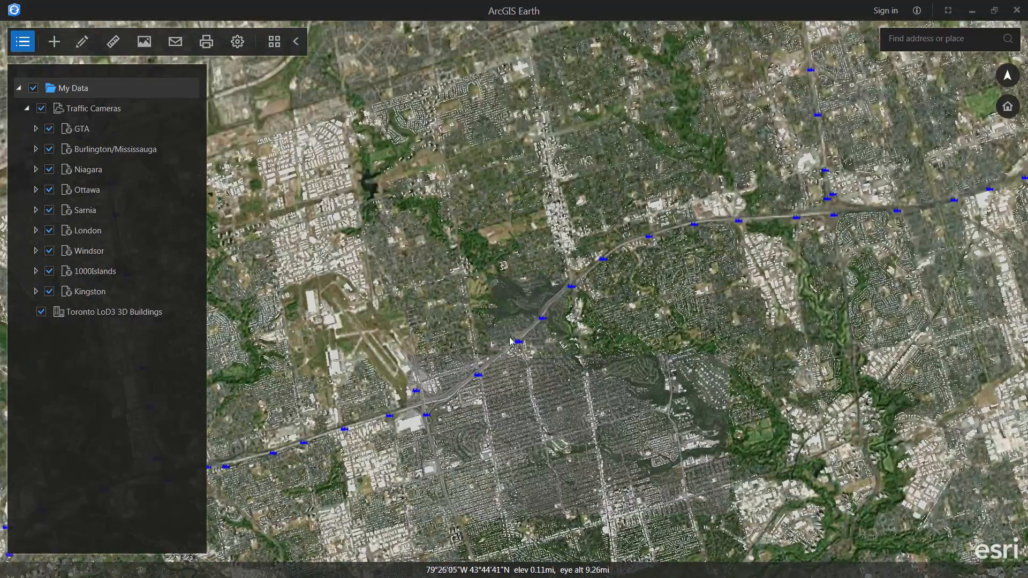
scroll(520, 346, up, 5)
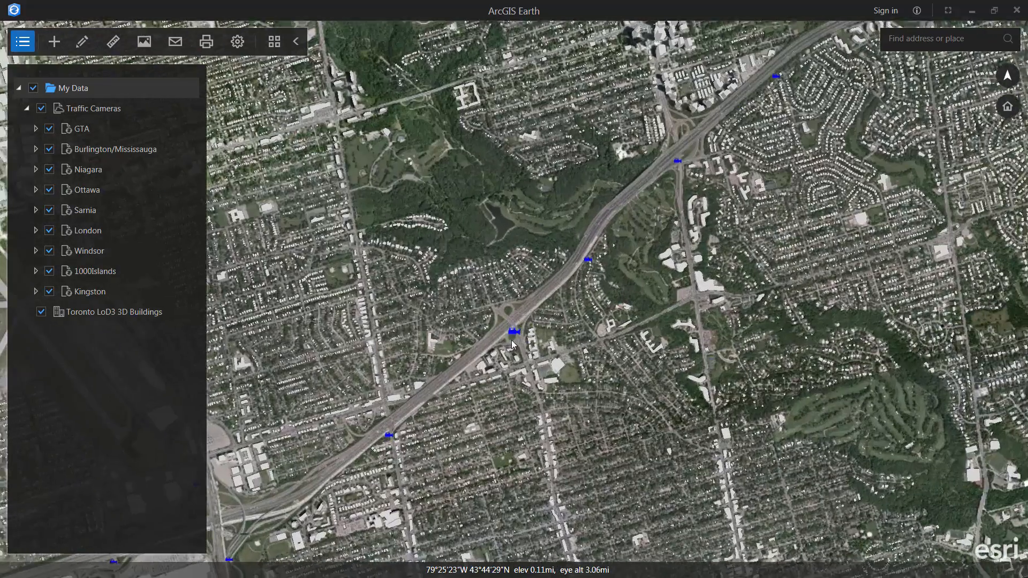
click(512, 333)
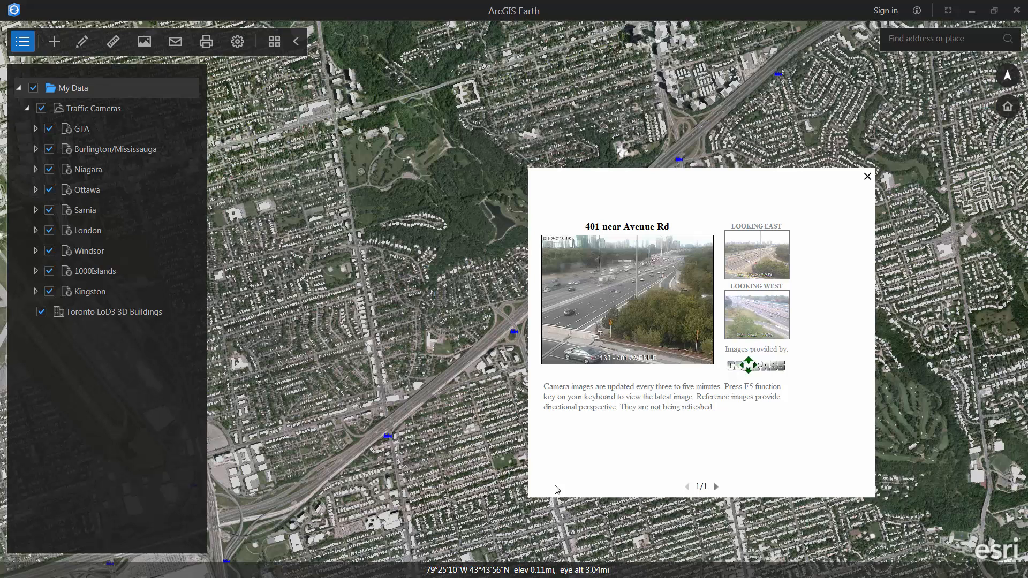
click(867, 177)
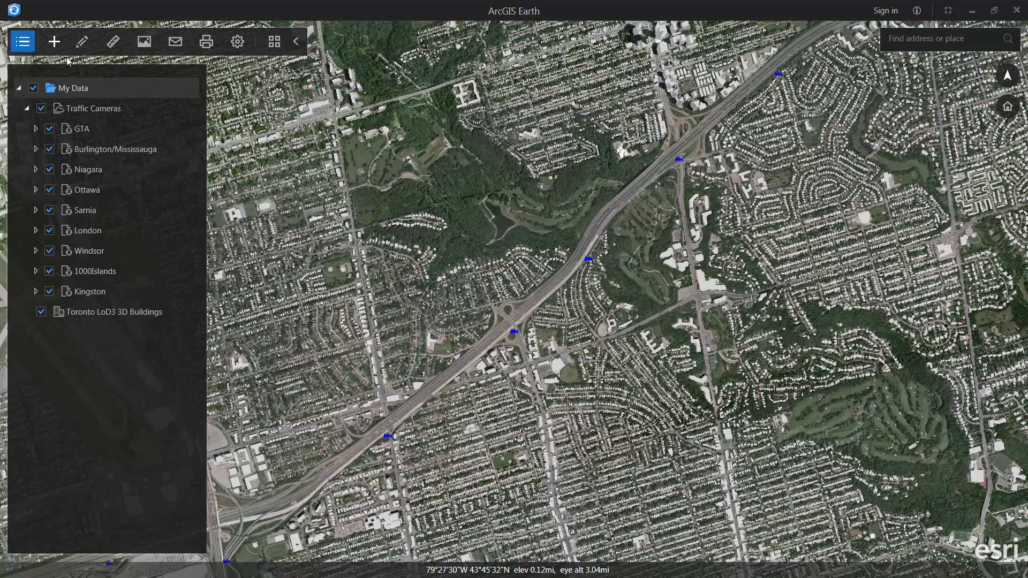
- Search ArcGIS Online for 'traffic' and add the World Traffic Service layer
click(54, 42)
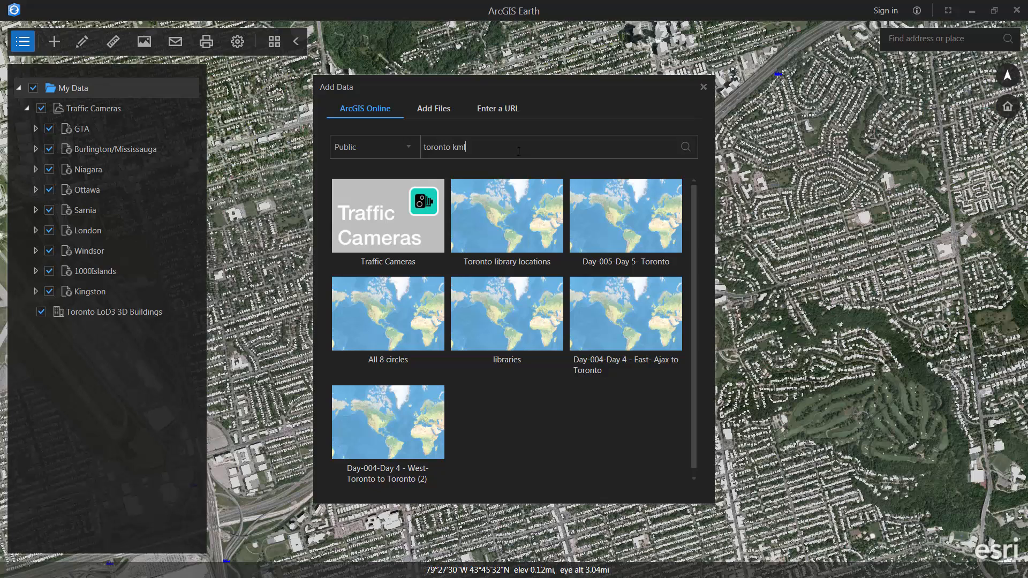
key(BackSpace)
key(BackSpace)
key(BackSpace)
key(BackSpace)
key(BackSpace)
key(BackSpace)
key(BackSpace)
key(BackSpace)
key(BackSpace)
key(BackSpace)
key(BackSpace)
text(tr)
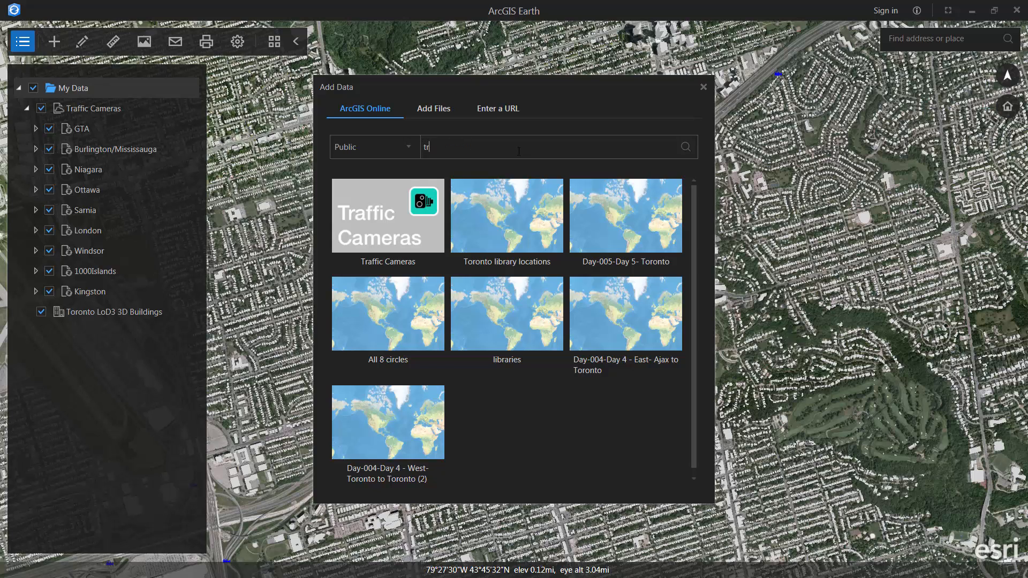
text(affic)
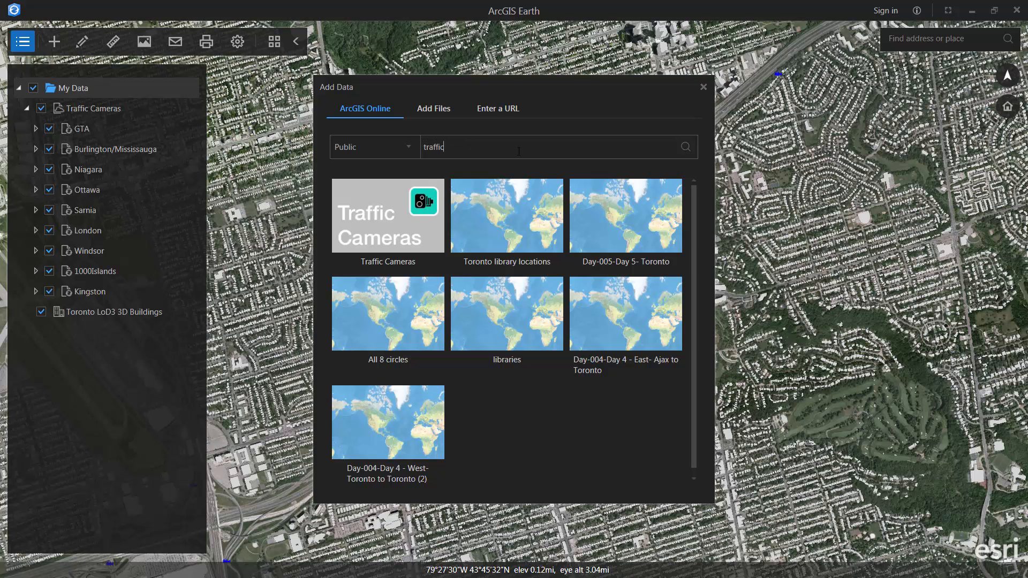
key(Return)
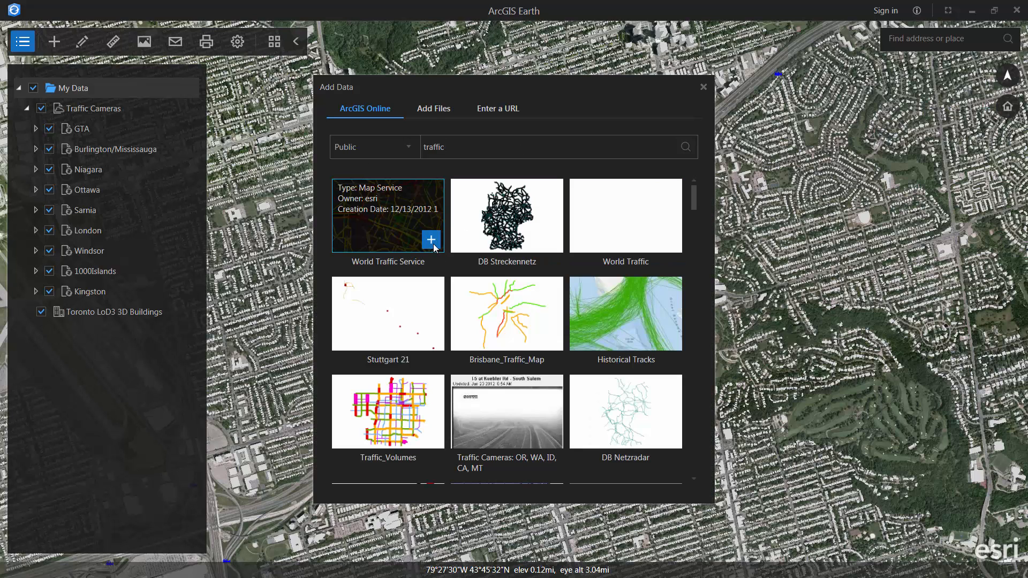
click(433, 246)
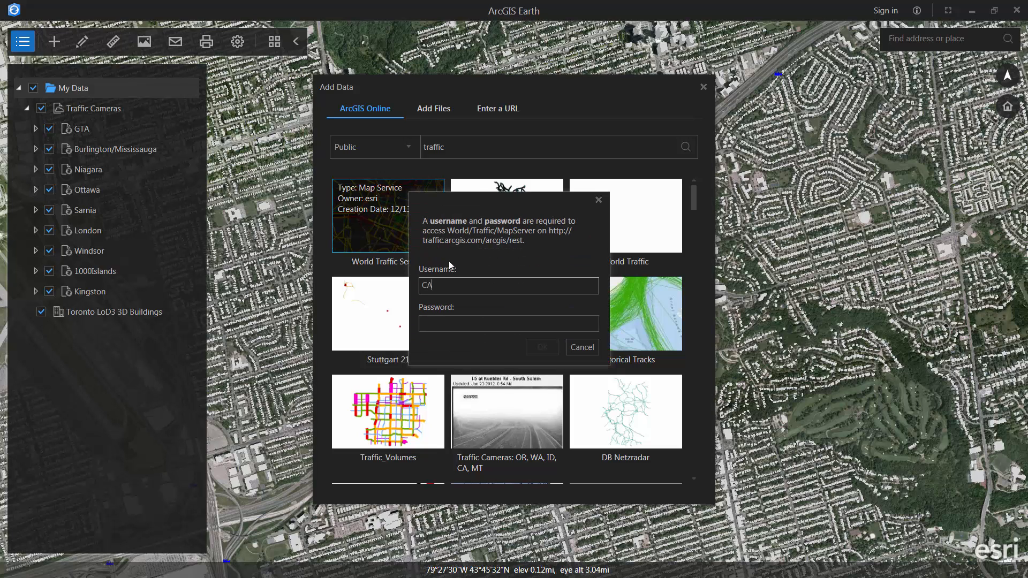
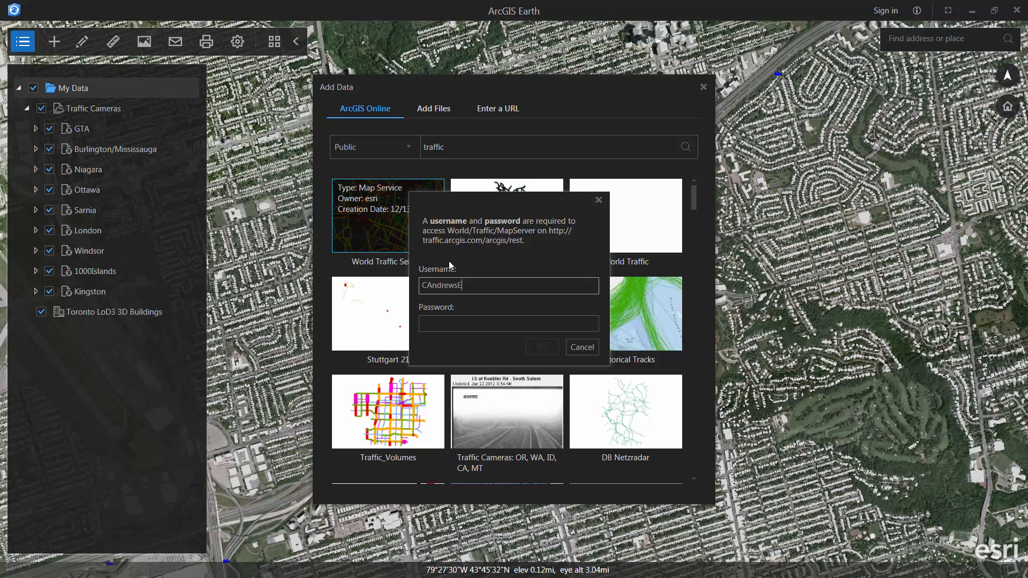
- Sign in with the ArcGIS account username and password to finish adding the layer
key(Tab)
text(••••••)
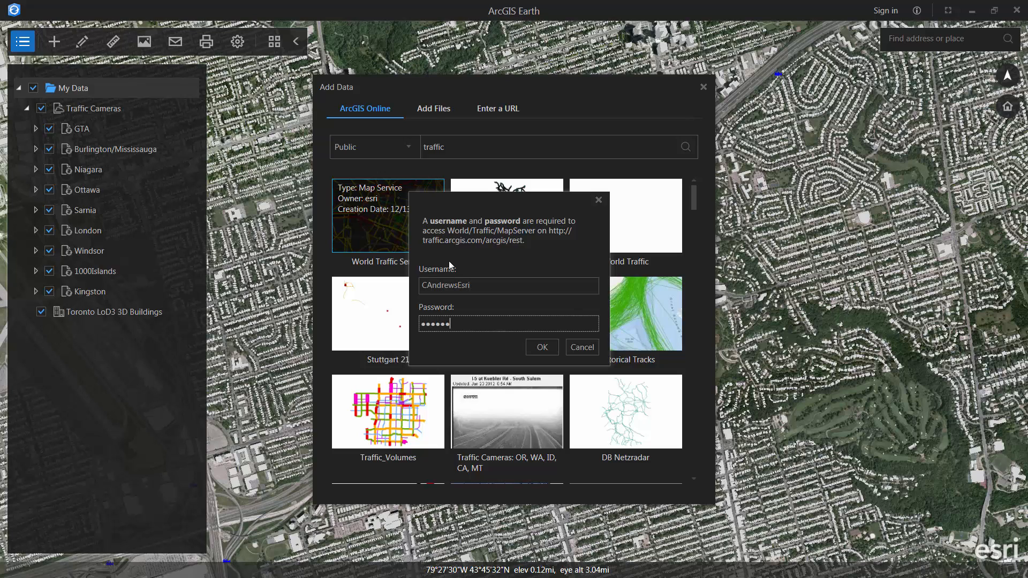
text(••)
key(Return)
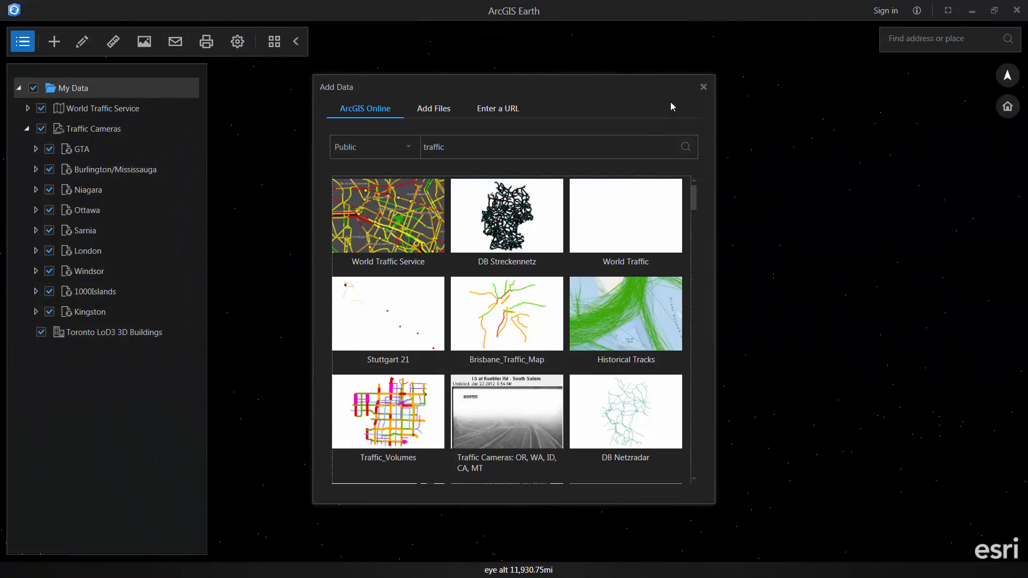
- Close the data window, fly to the Traffic Cameras extent, and zoom into north Toronto's traffic flow
click(702, 89)
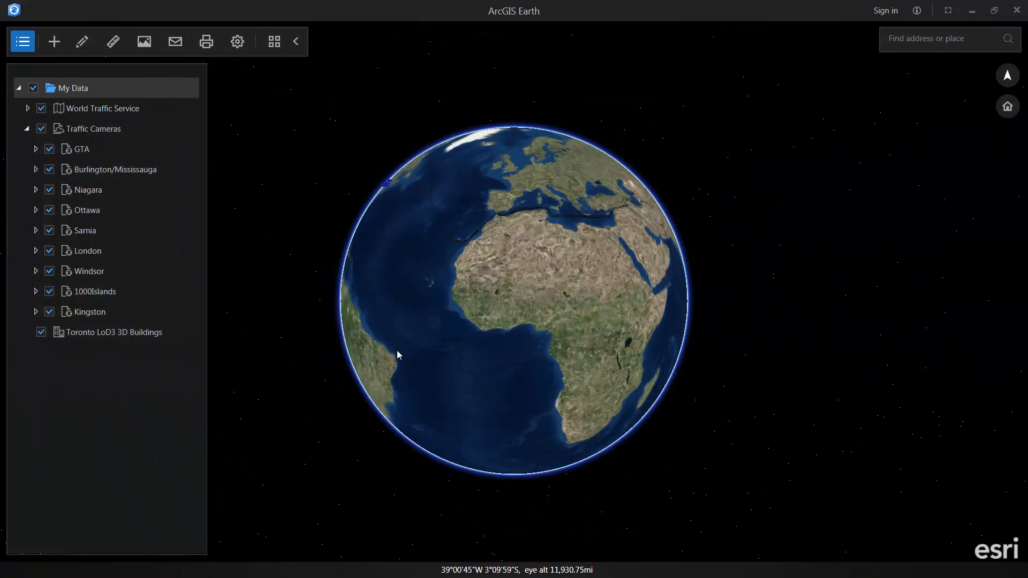
drag(397, 350, 571, 371)
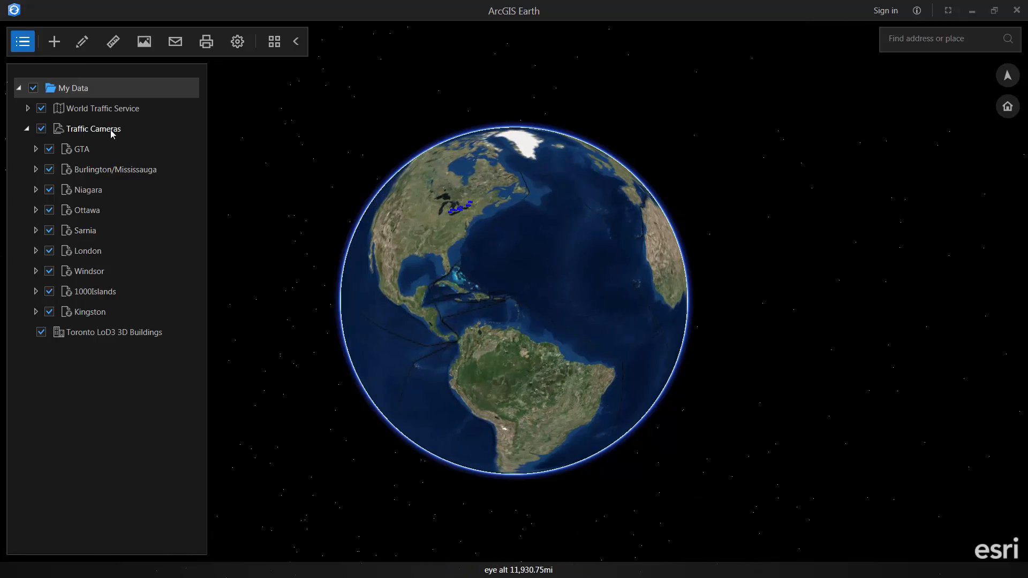
double_click(107, 129)
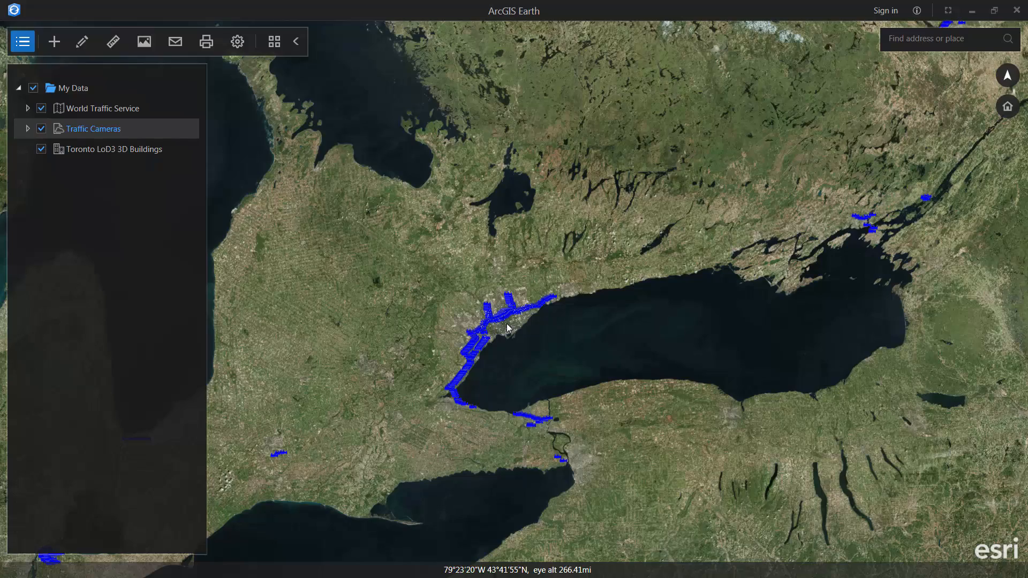
scroll(507, 324, up, 5)
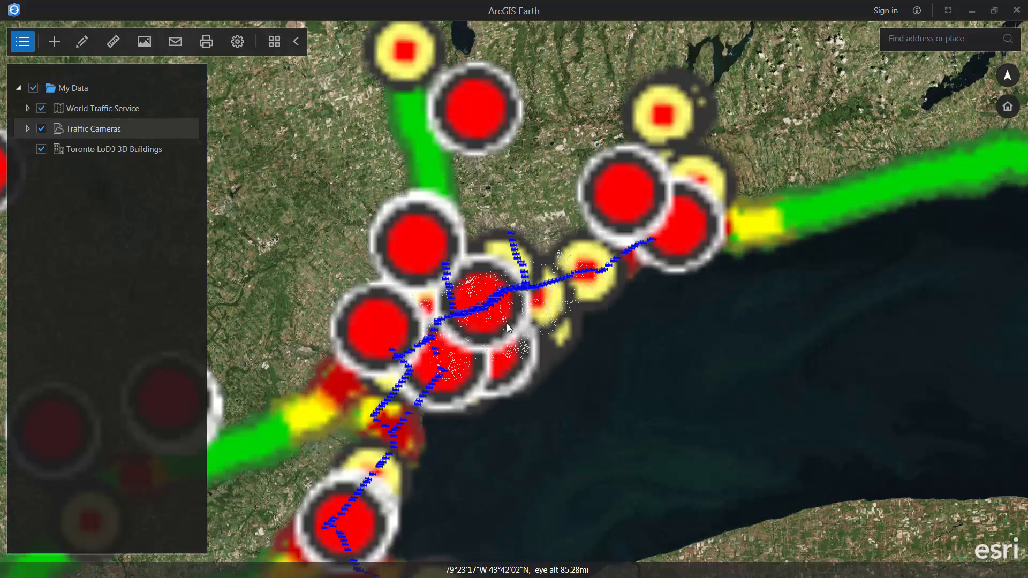
scroll(507, 327, up, 5)
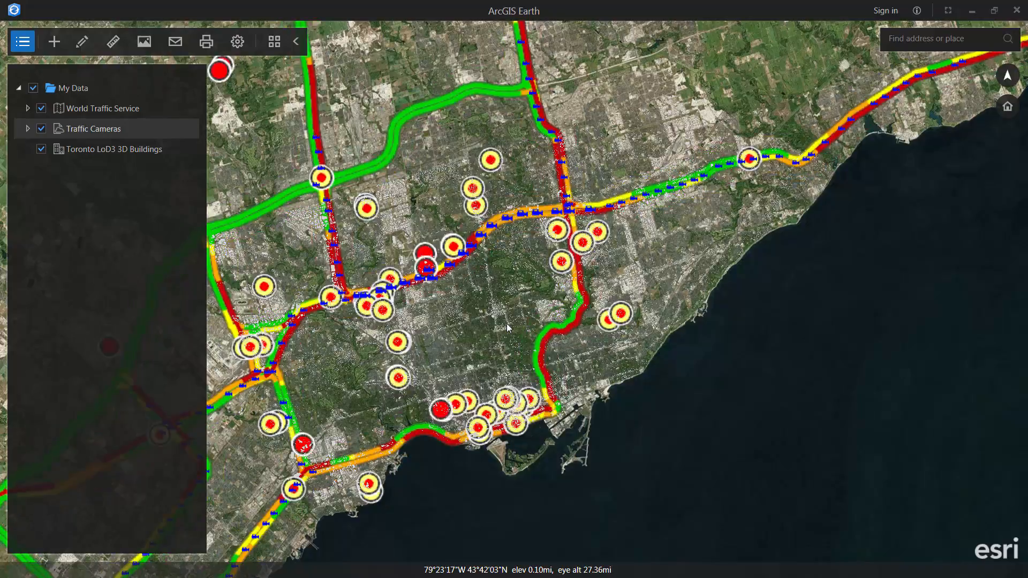
scroll(508, 327, up, 5)
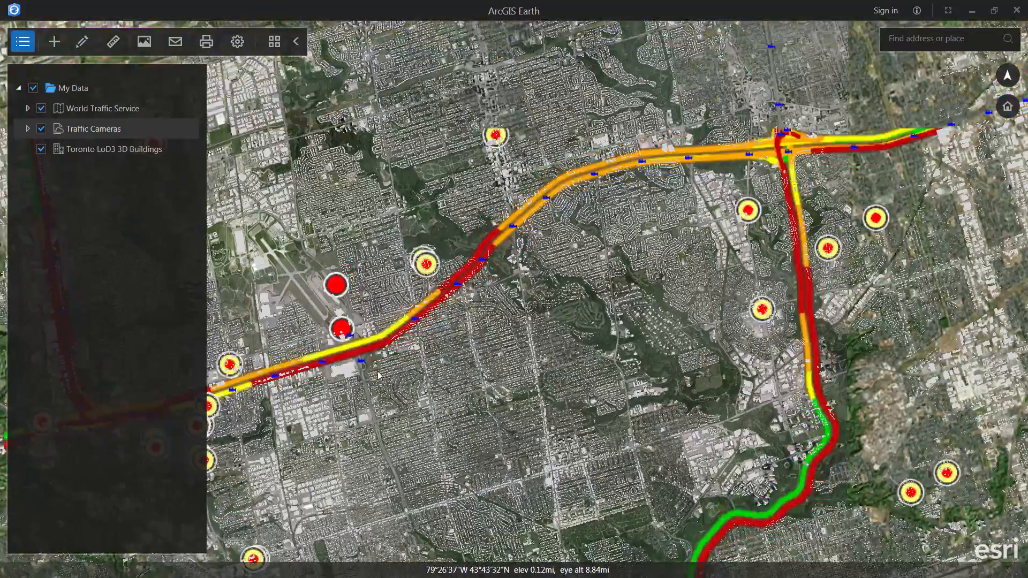
scroll(378, 375, up, 5)
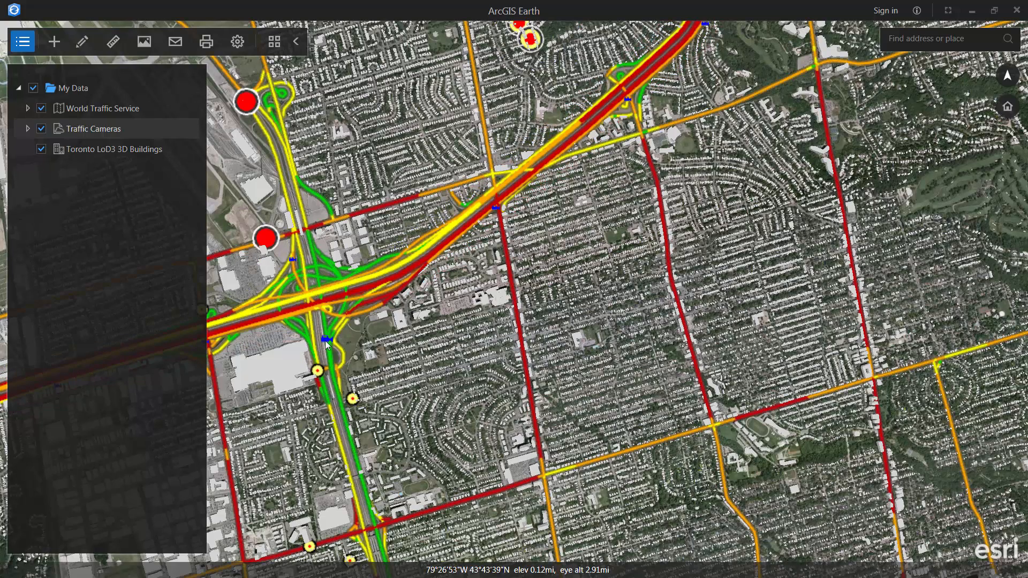
- Tilt to an oblique 401 interchange view, viewing the Allen Rd S and Dufferin St camera feeds
click(326, 339)
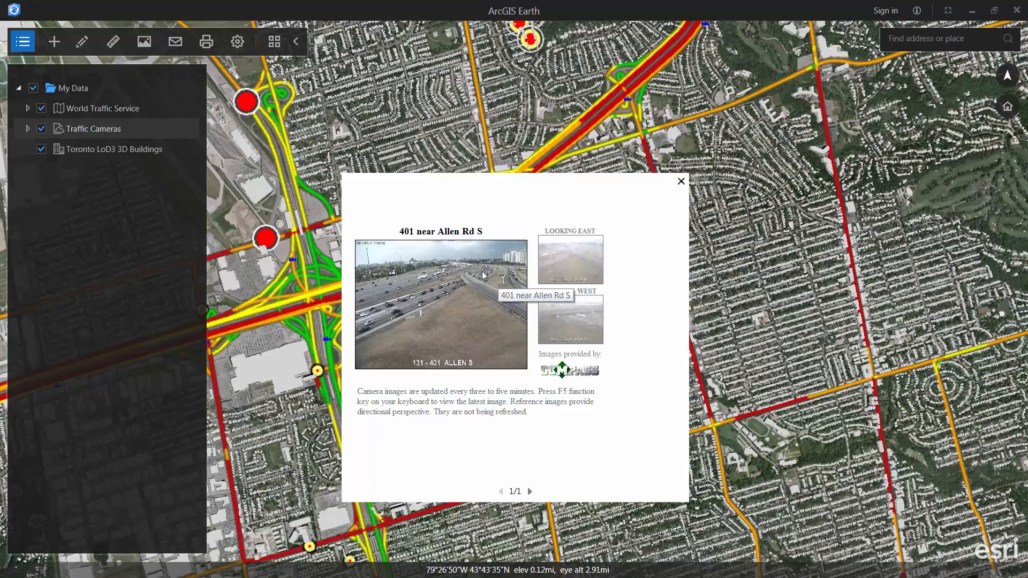
drag(288, 320, 519, 275)
middle_drag(518, 274, 540, 247)
click(542, 244)
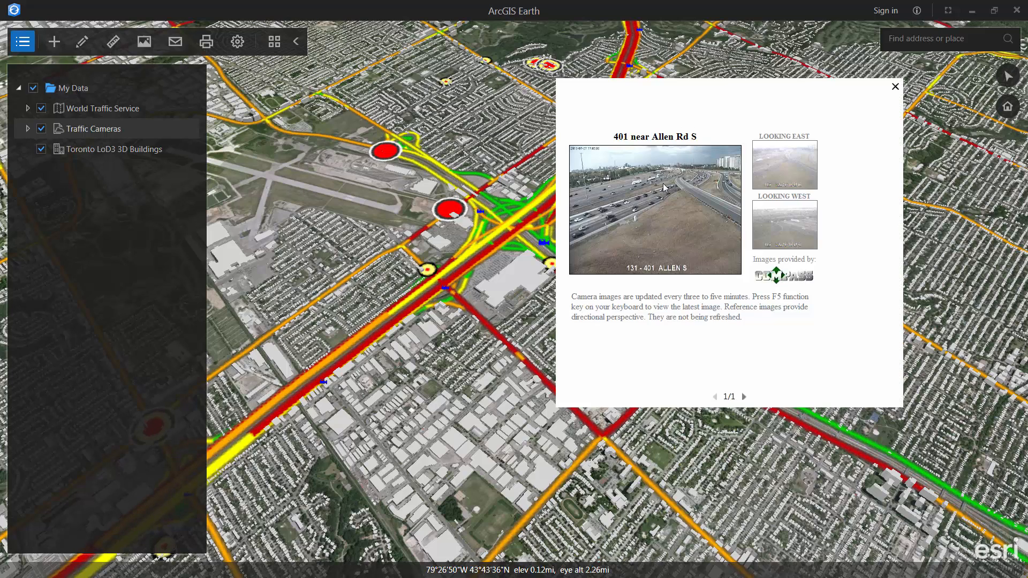
click(442, 287)
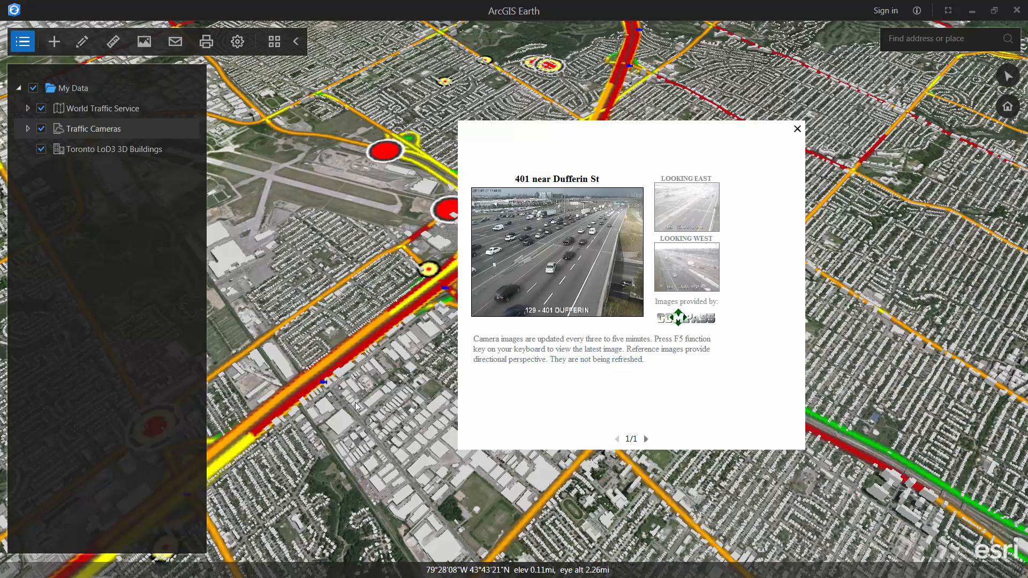
click(317, 214)
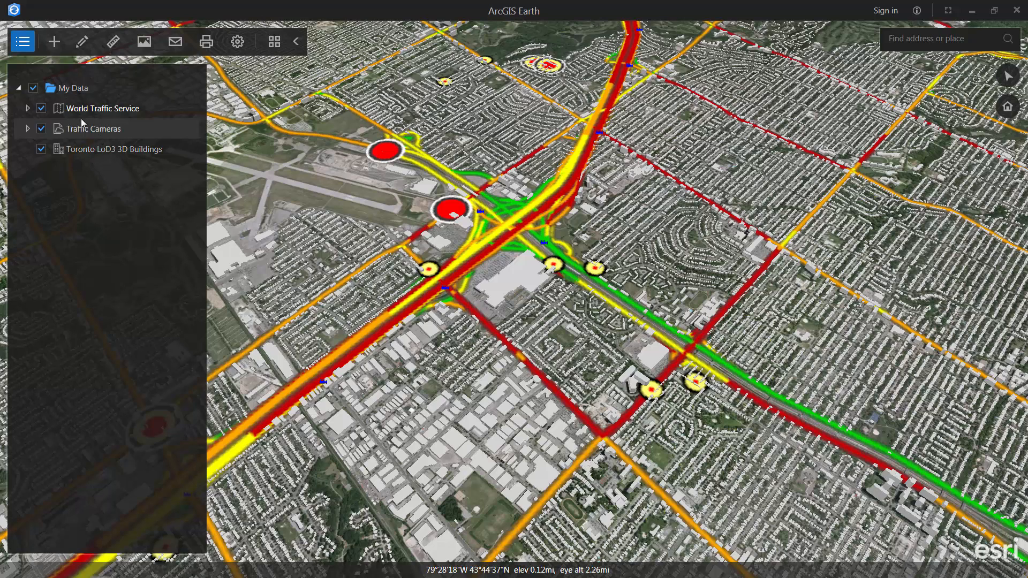
- Hide the Toronto LoD3 buildings and World Traffic Service, then fly to the Windsor Patricia near Wyandotte camera
click(41, 149)
click(41, 108)
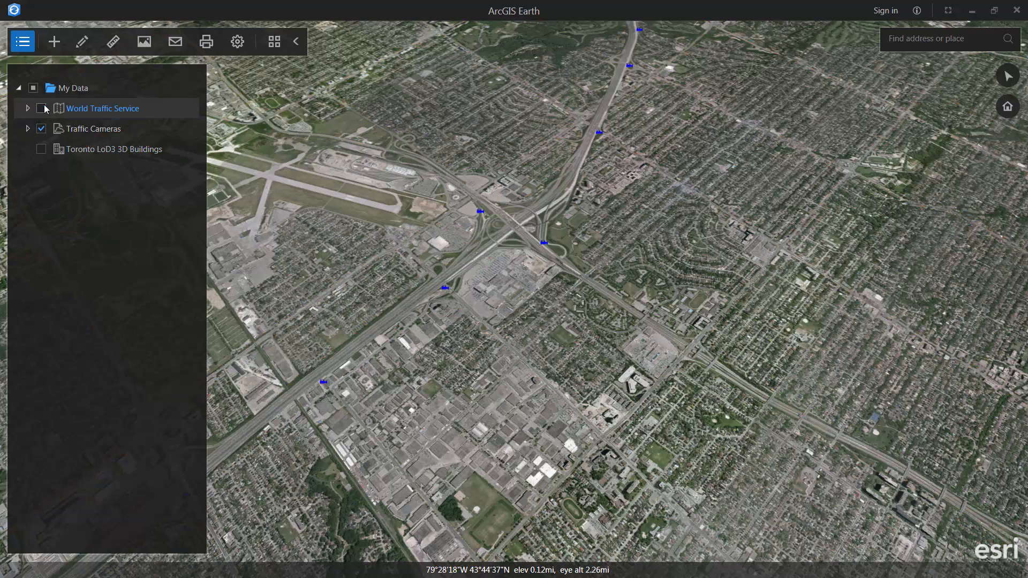
click(26, 128)
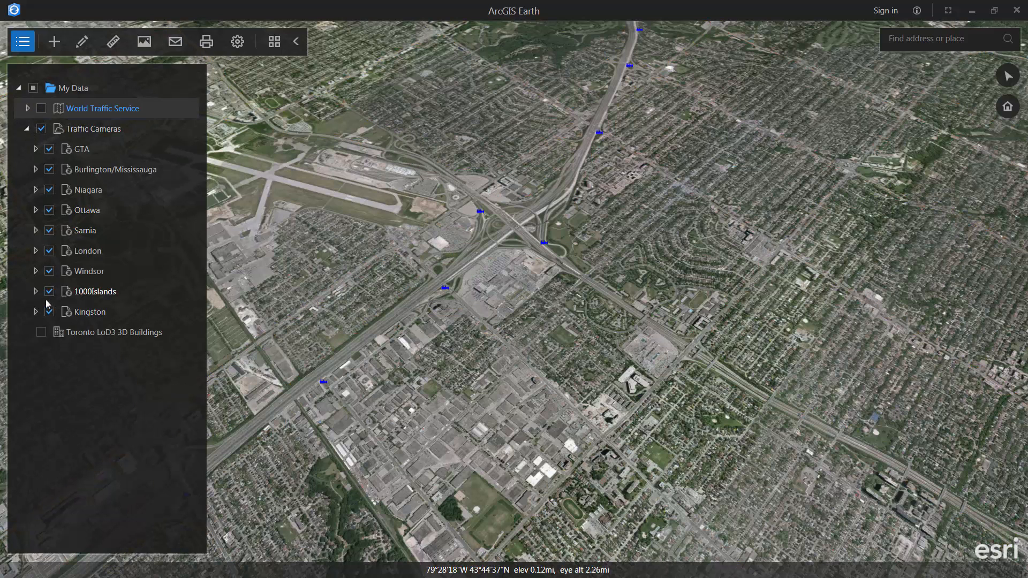
click(35, 271)
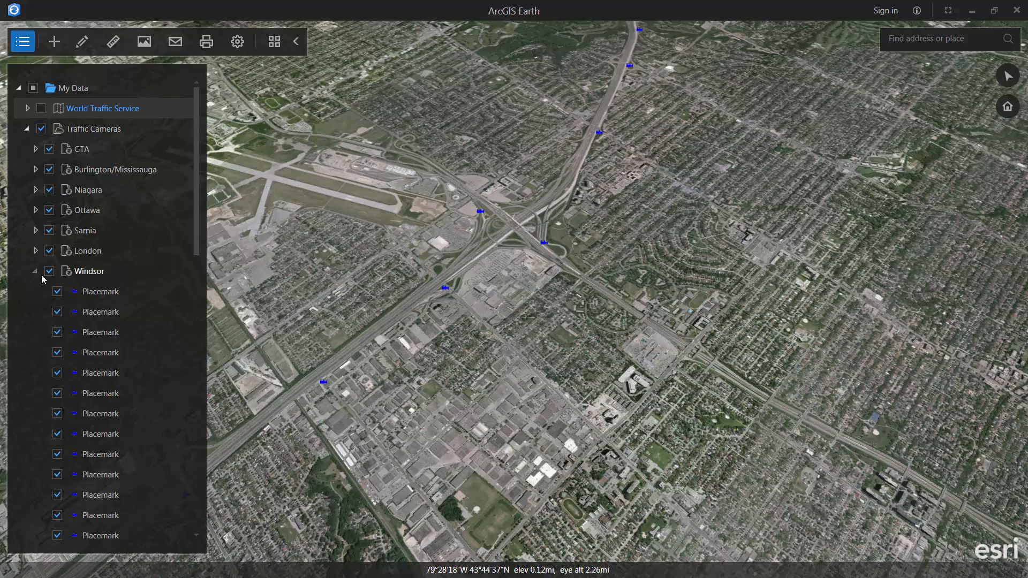
double_click(93, 292)
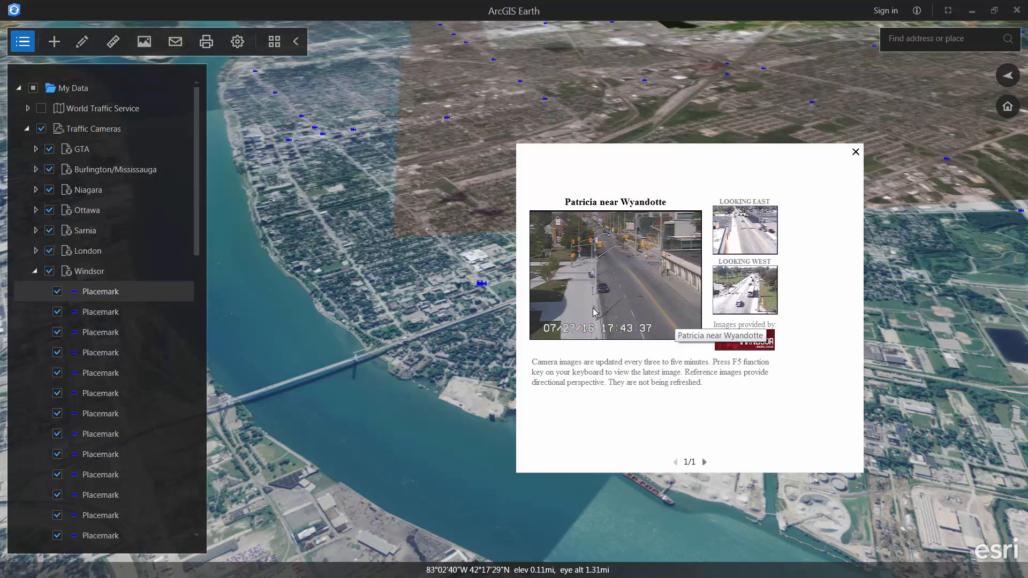
click(26, 130)
click(19, 88)
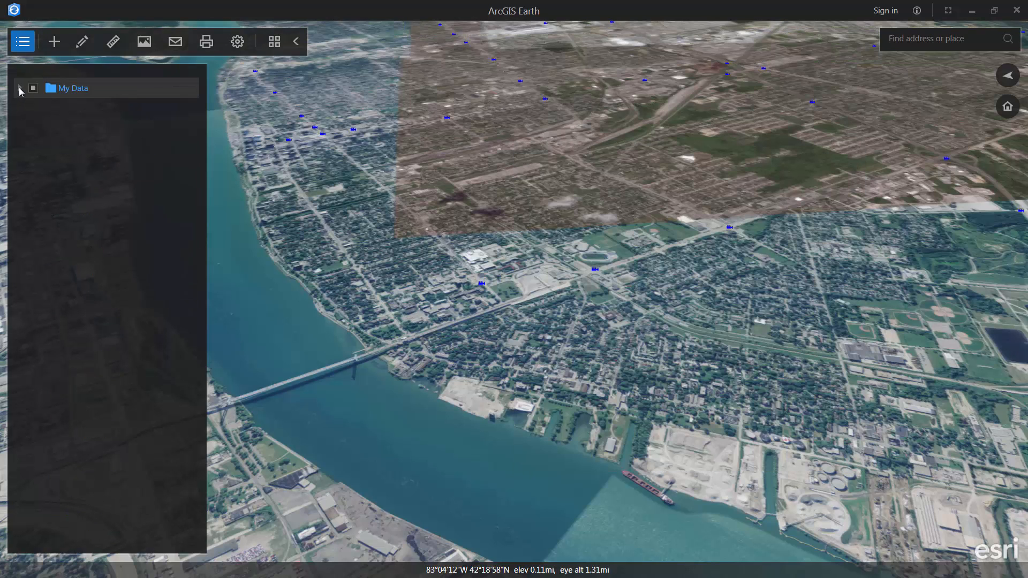
- Drag airnow.kml from the Data\KML\EPA folder onto the globe to add it under My Data
click(20, 89)
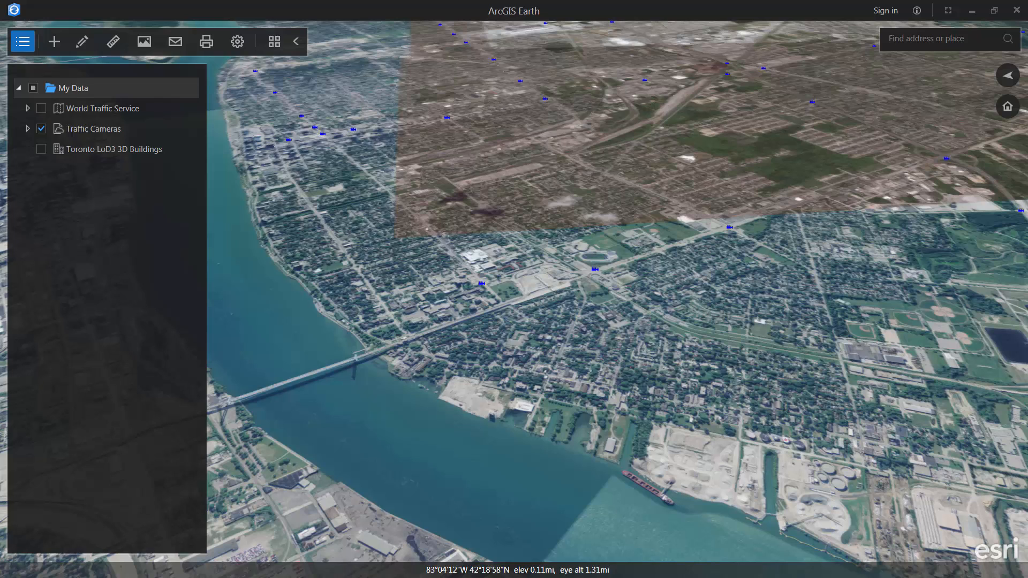
drag(0, 132, 404, 209)
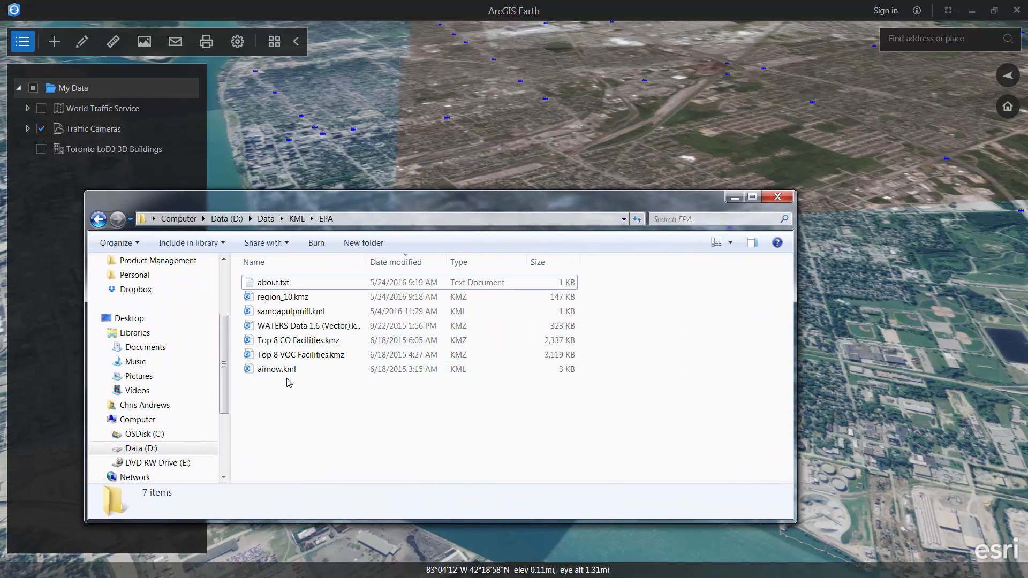
drag(274, 370, 493, 175)
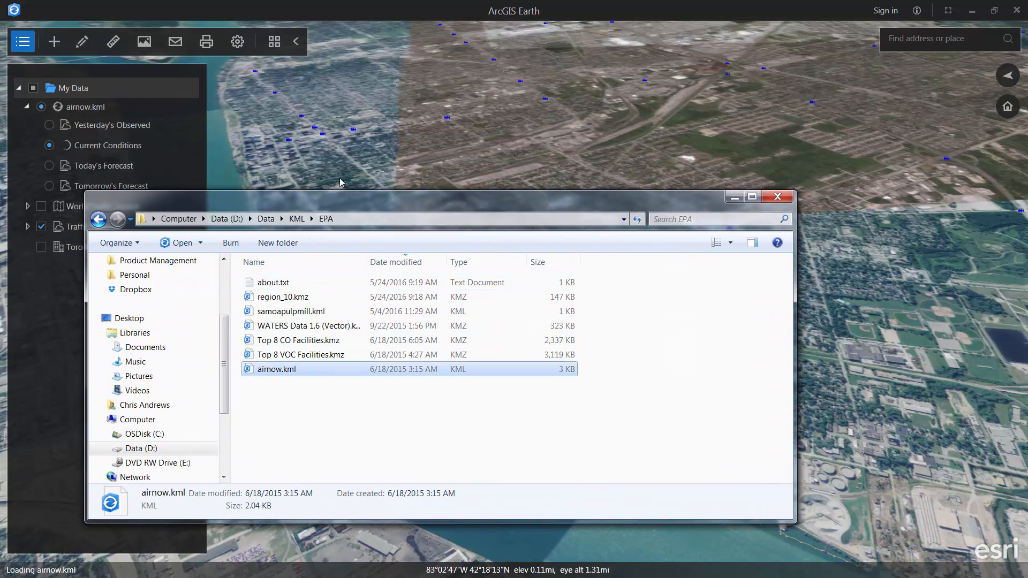
- Zoom to the airnow stations over the United States and read the Anza Vly, CA air quality
click(734, 198)
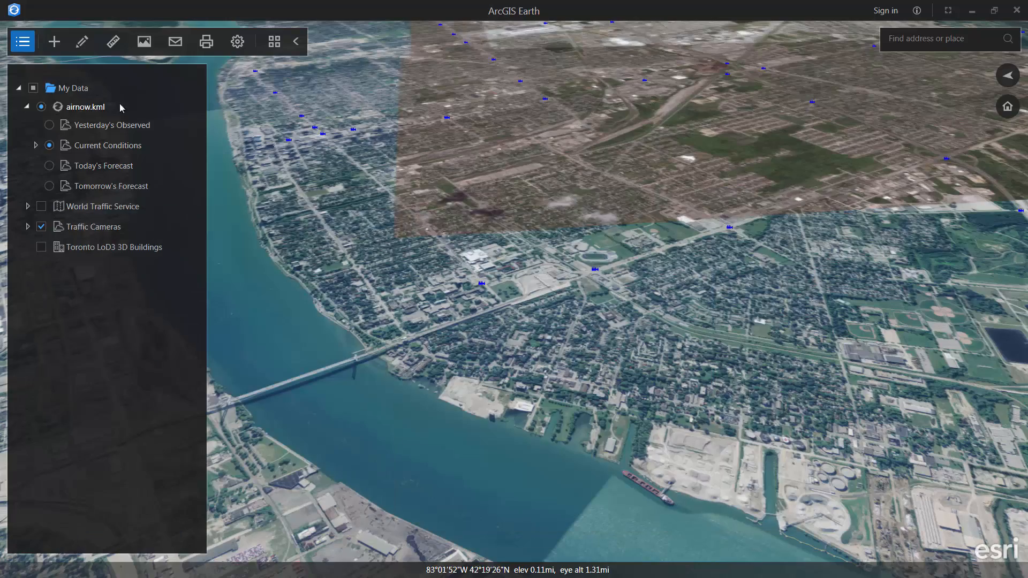
double_click(94, 107)
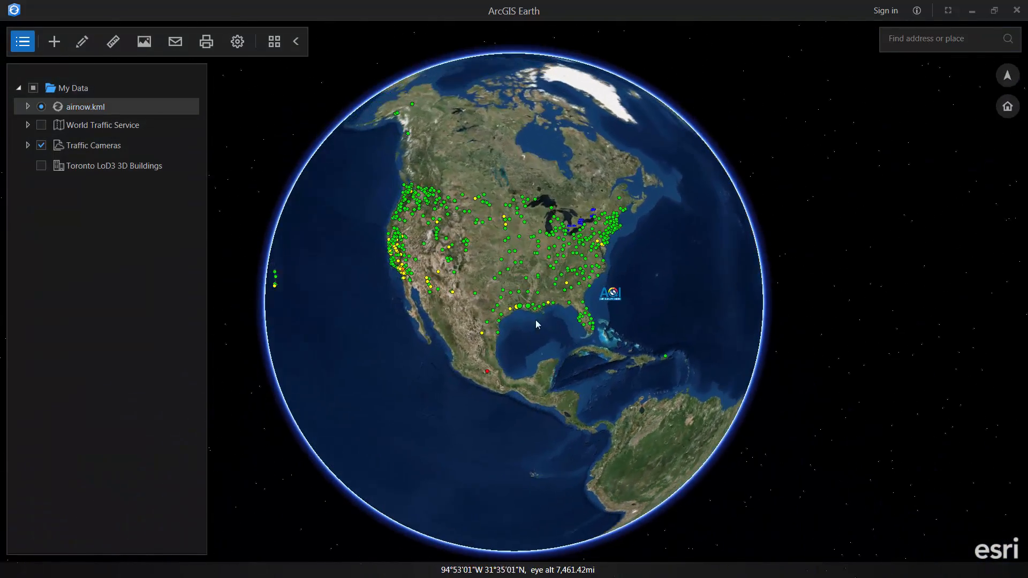
scroll(558, 309, up, 5)
drag(453, 272, 498, 313)
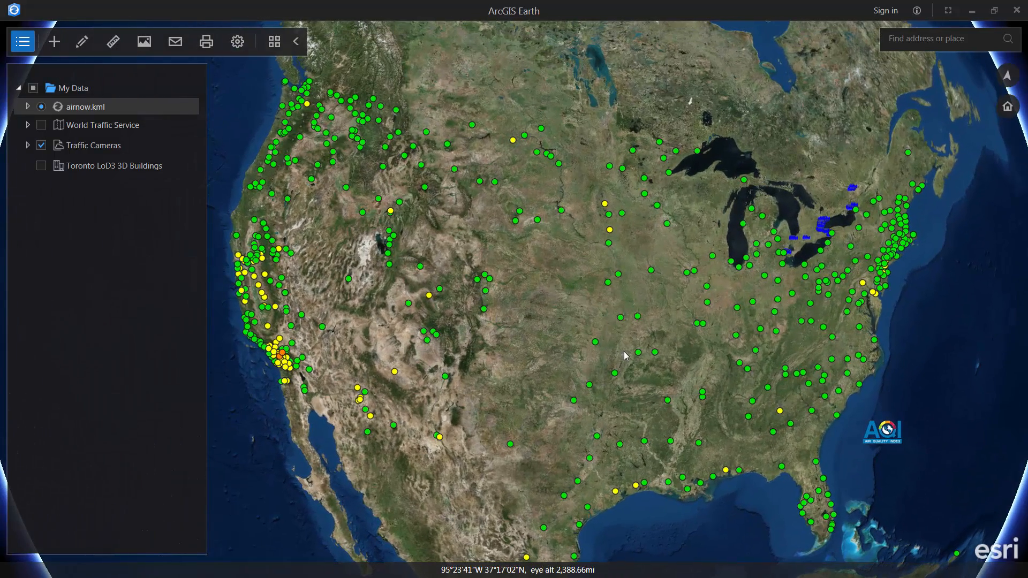
click(282, 357)
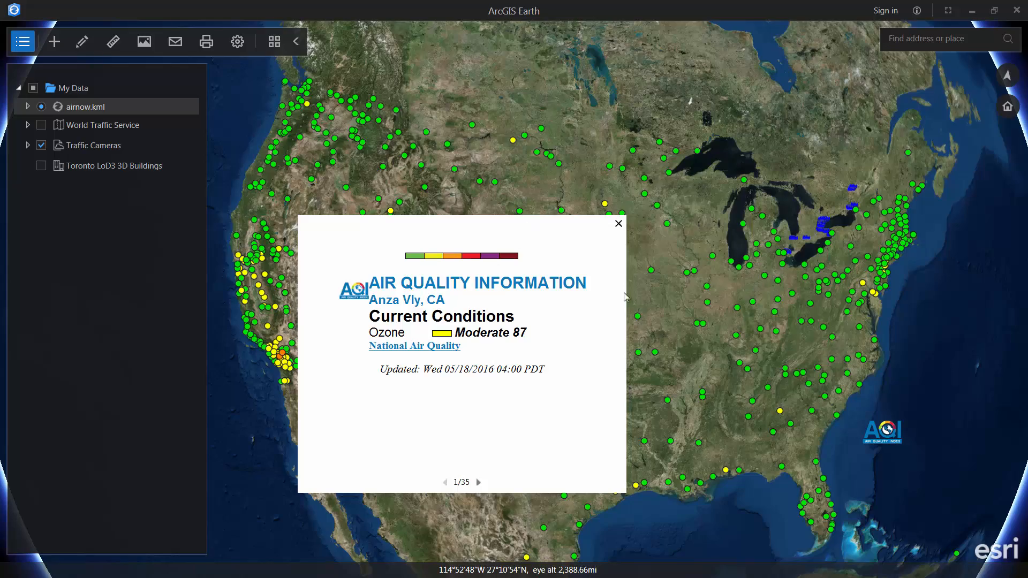
click(619, 223)
- Read the SW San Bernardino air quality, then return to the full airnow extent
scroll(221, 356, up, 5)
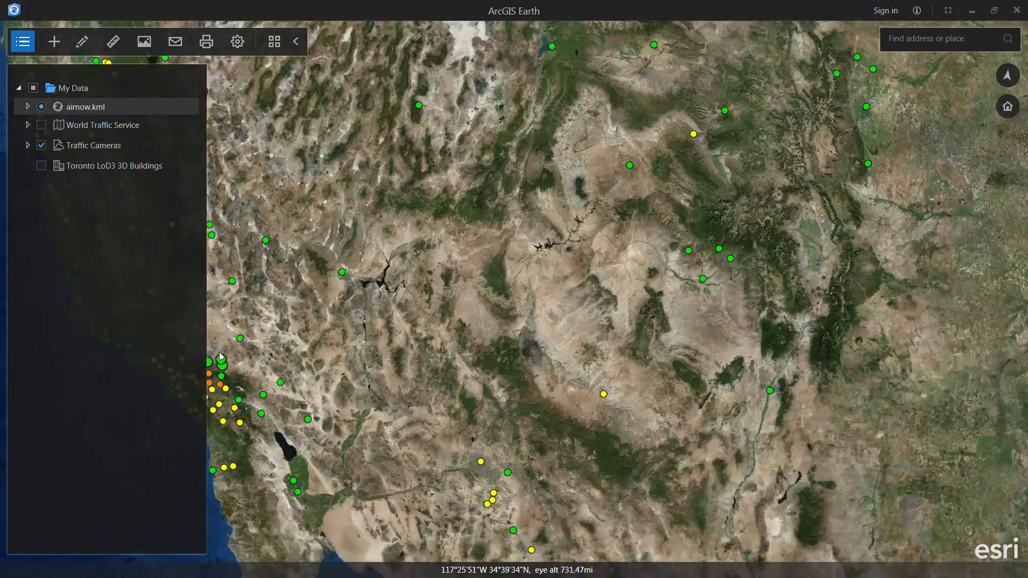
scroll(221, 356, up, 10)
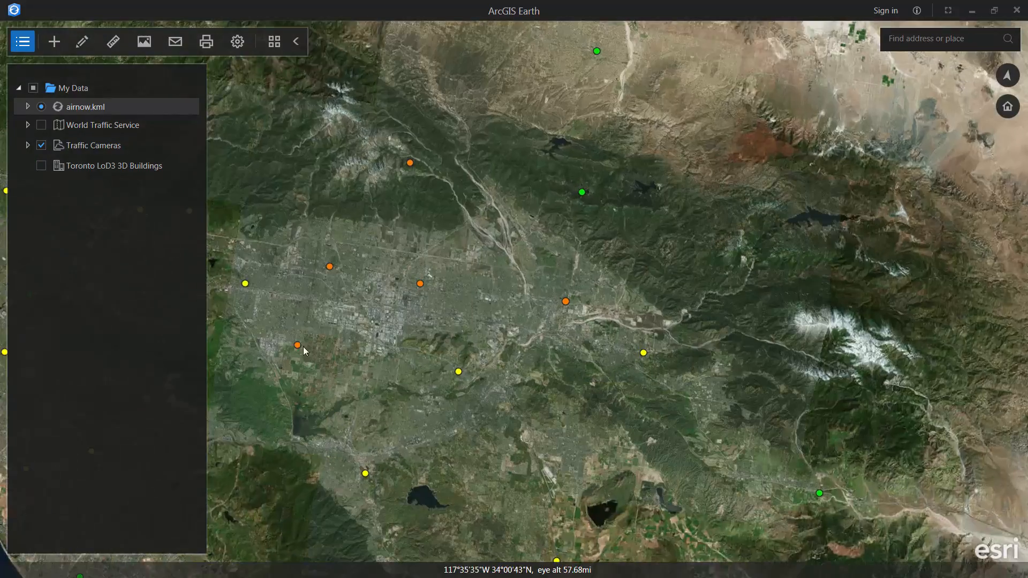
click(296, 345)
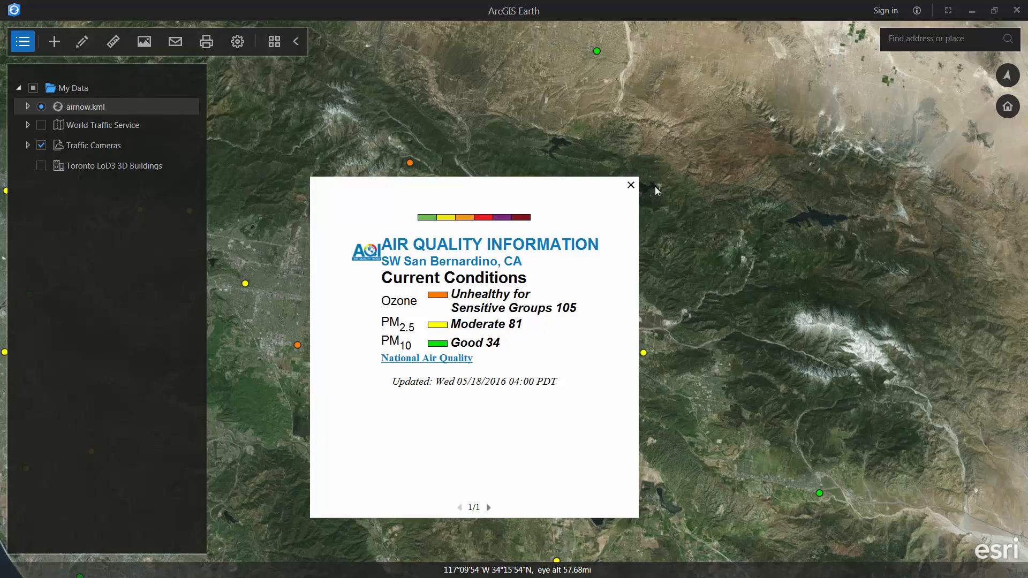
click(630, 186)
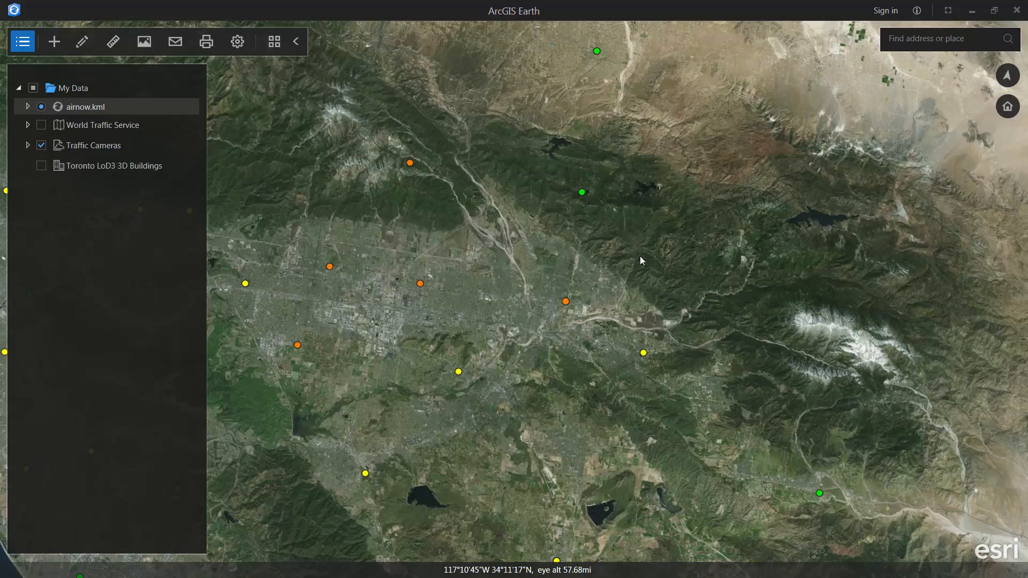
double_click(88, 110)
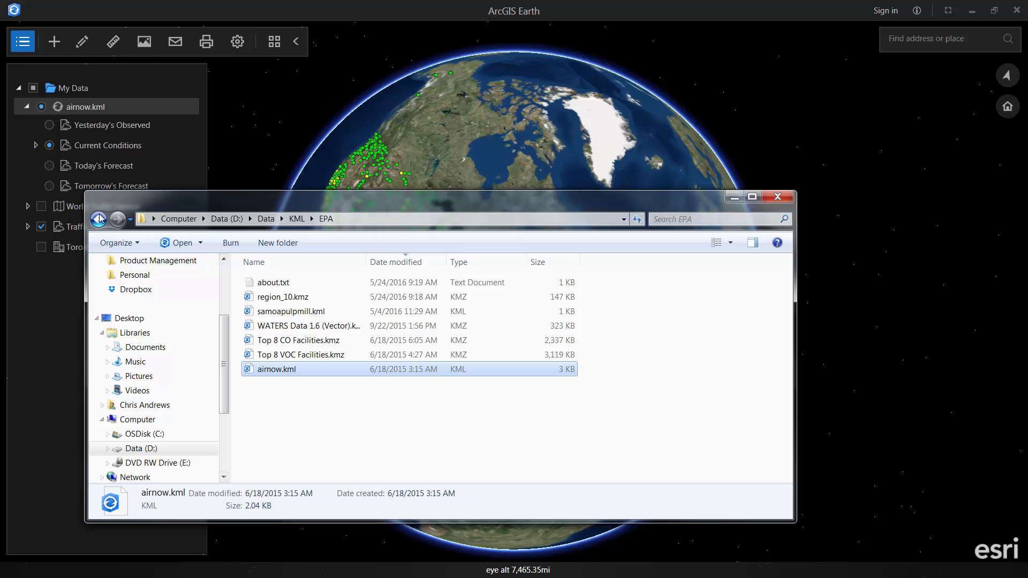
- Browse to Data > San Francisco > SFOpenData and drag planning_neighborhoods.shp onto the globe
click(100, 218)
scroll(314, 379, down, 2)
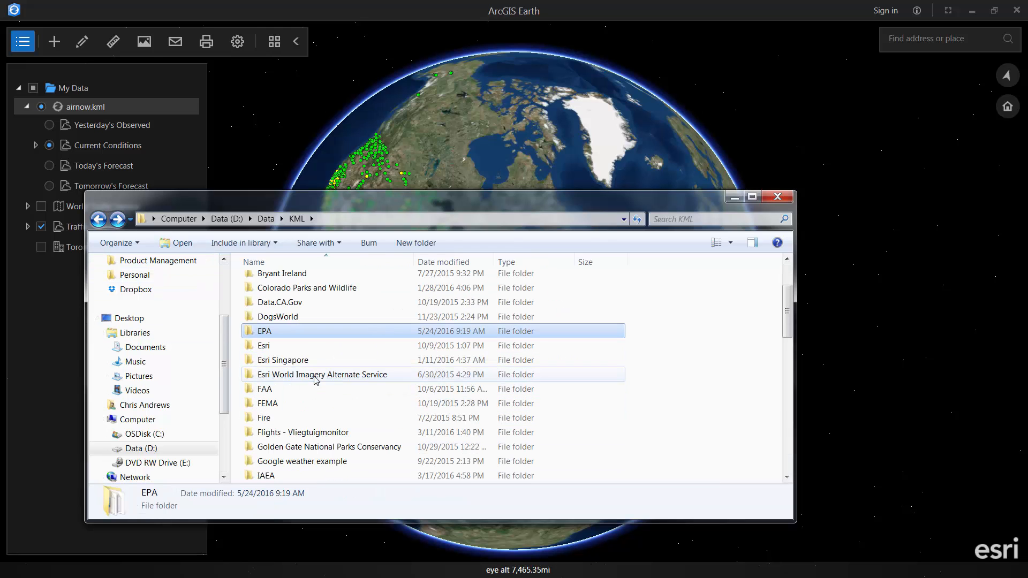
scroll(318, 382, down, 1)
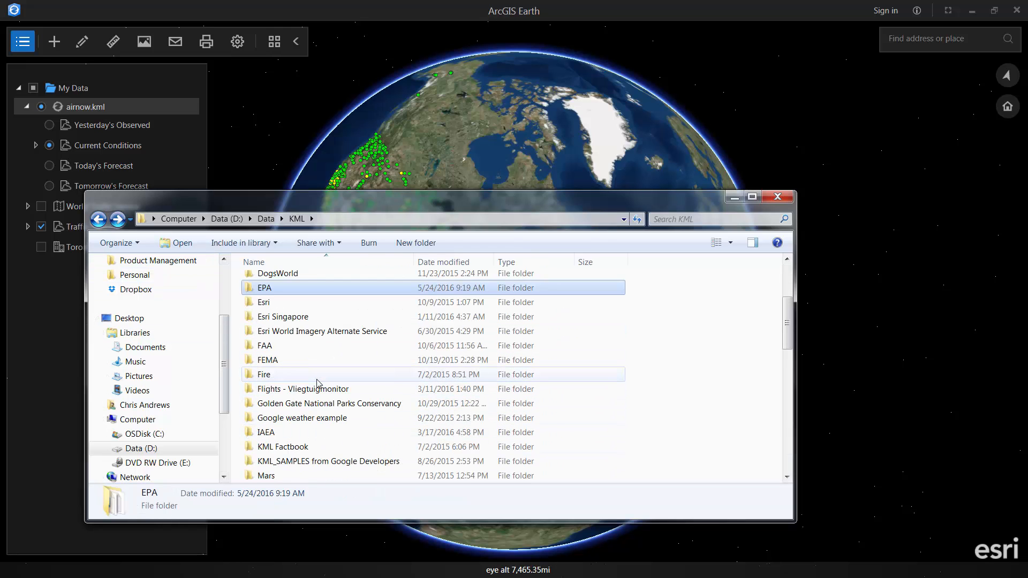
scroll(317, 383, down, 2)
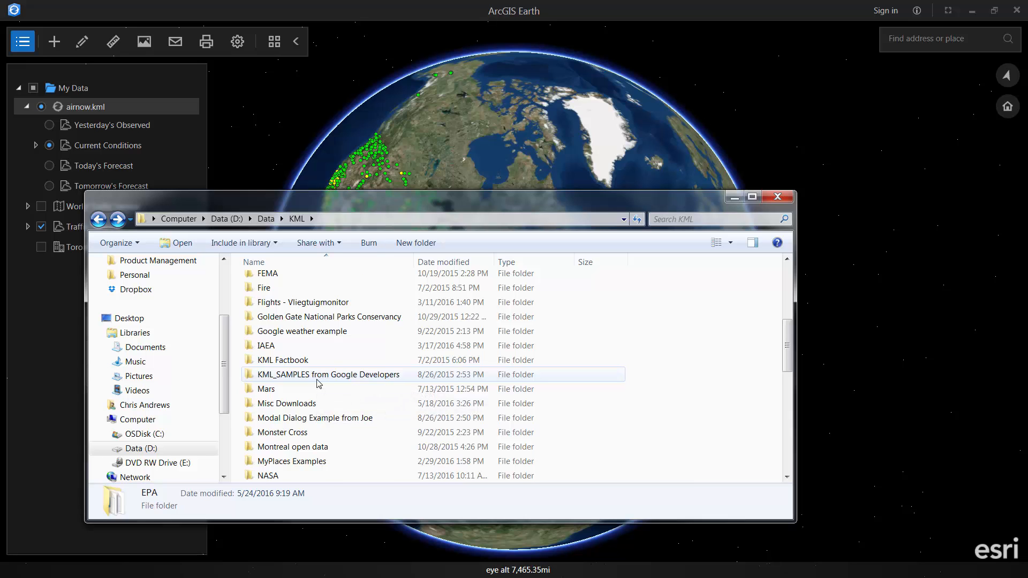
scroll(319, 383, up, 1)
click(266, 219)
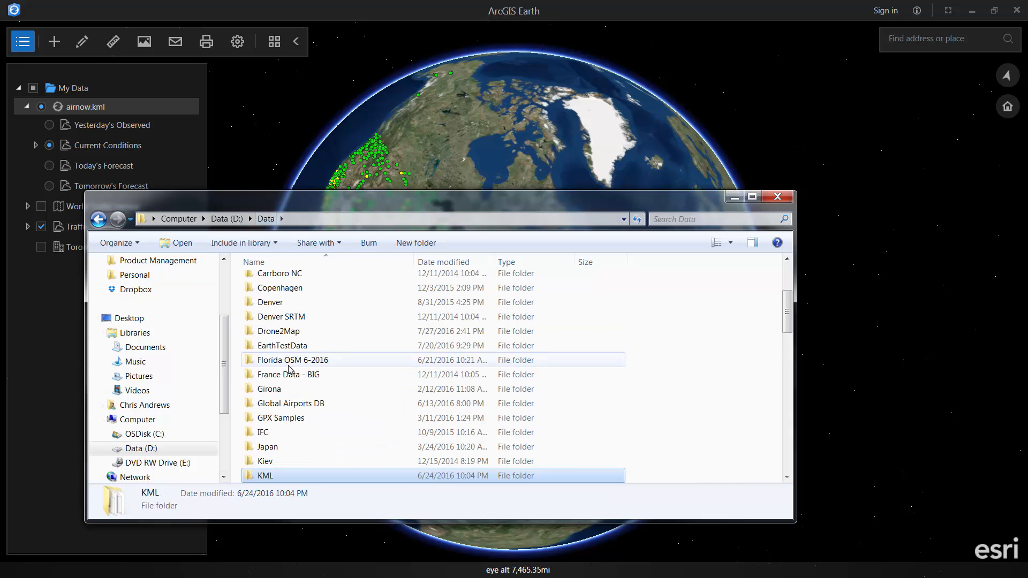
scroll(305, 429, down, 2)
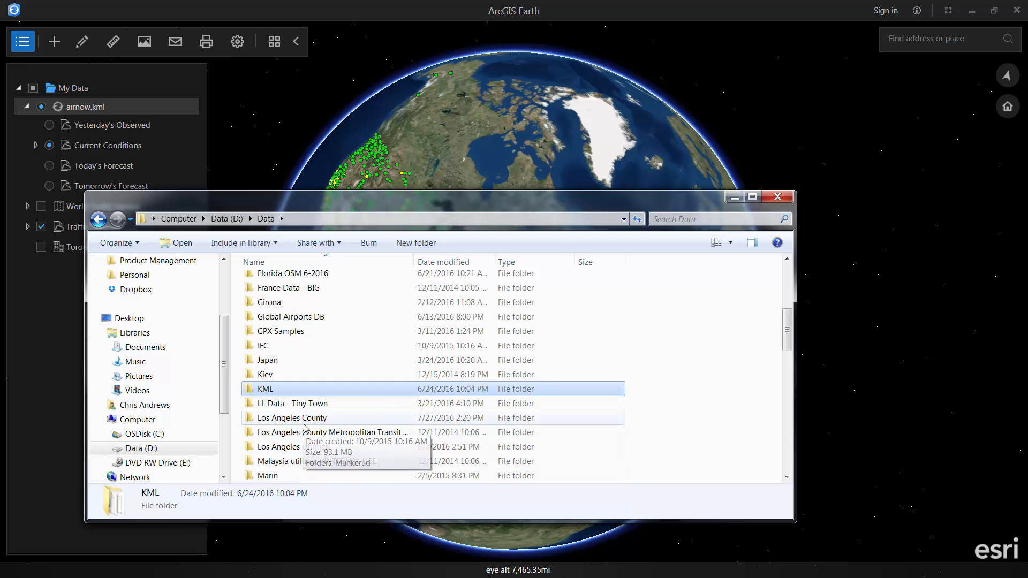
scroll(306, 444, down, 5)
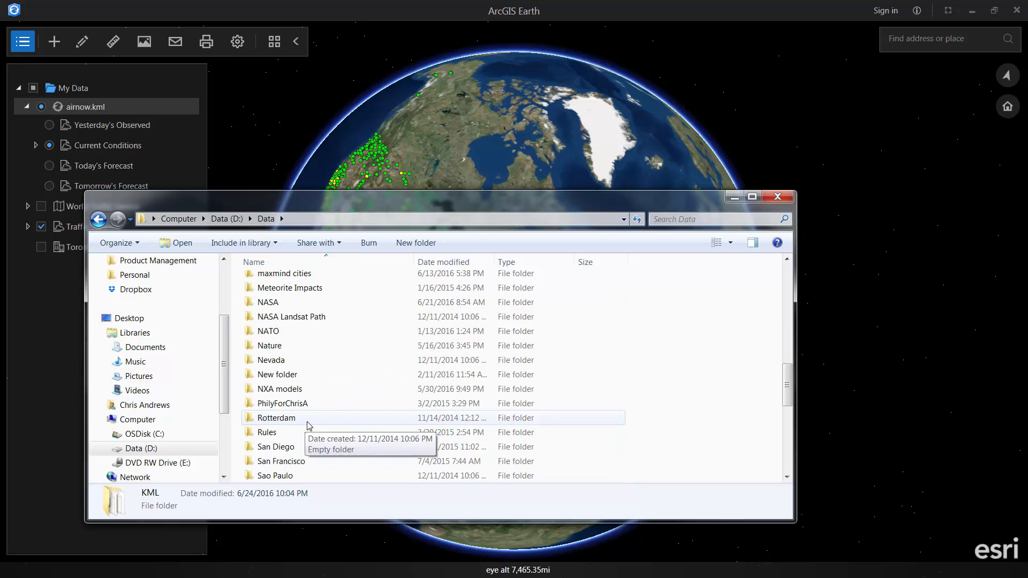
double_click(304, 462)
double_click(289, 283)
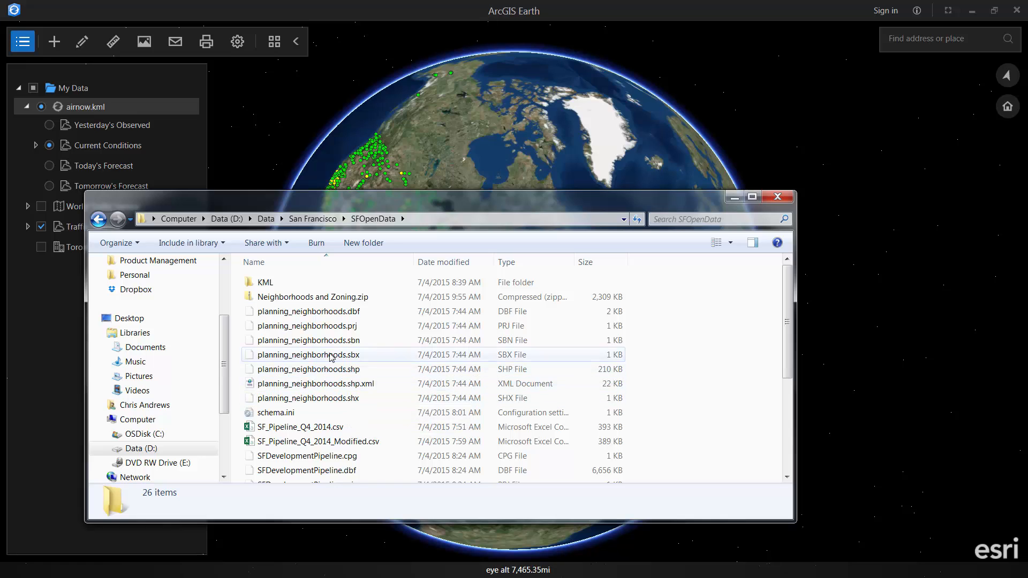
click(316, 371)
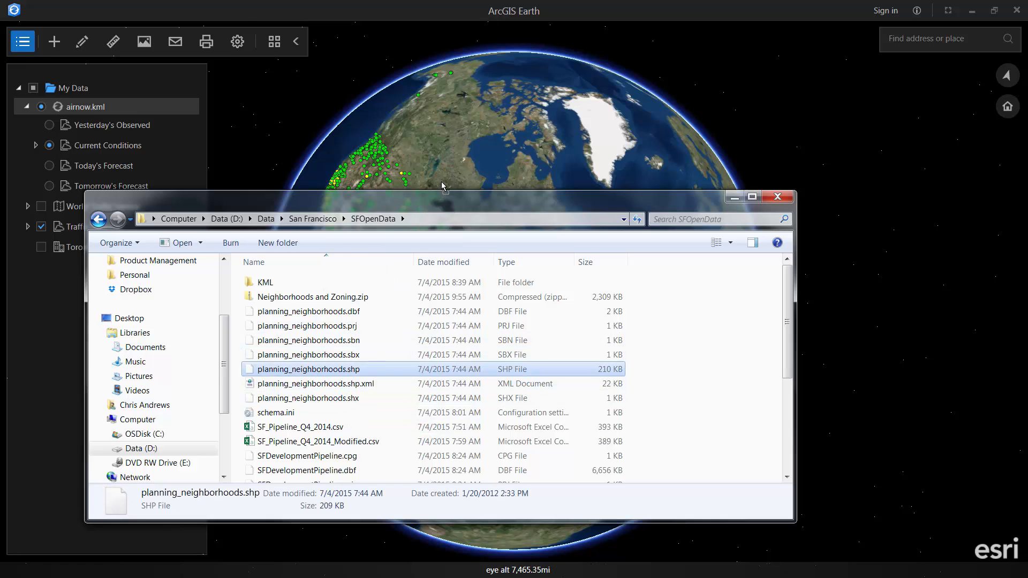
drag(442, 185, 445, 183)
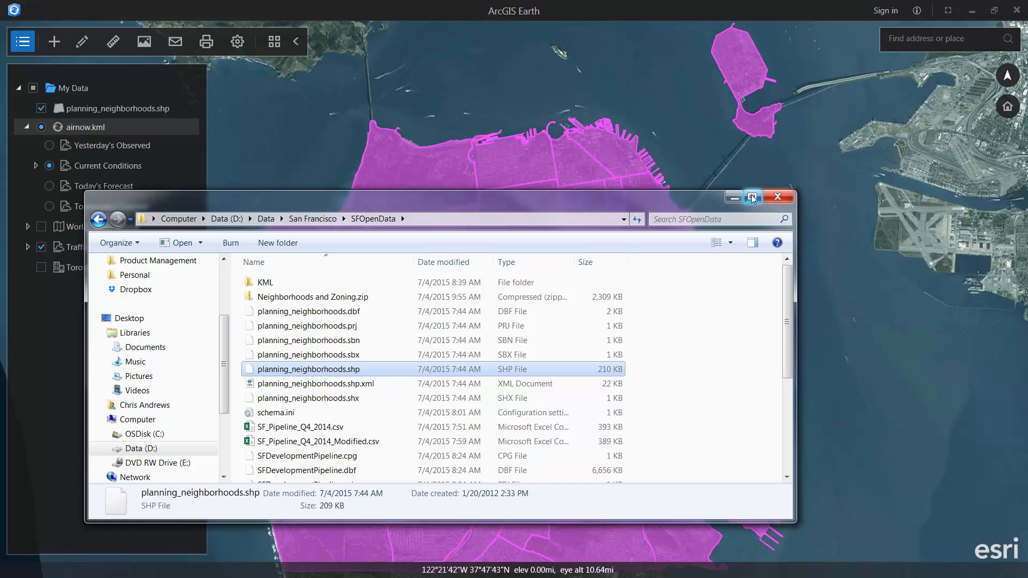
- Review the neighbourhood layer's Summary: extent, data source and spatial reference details
click(733, 195)
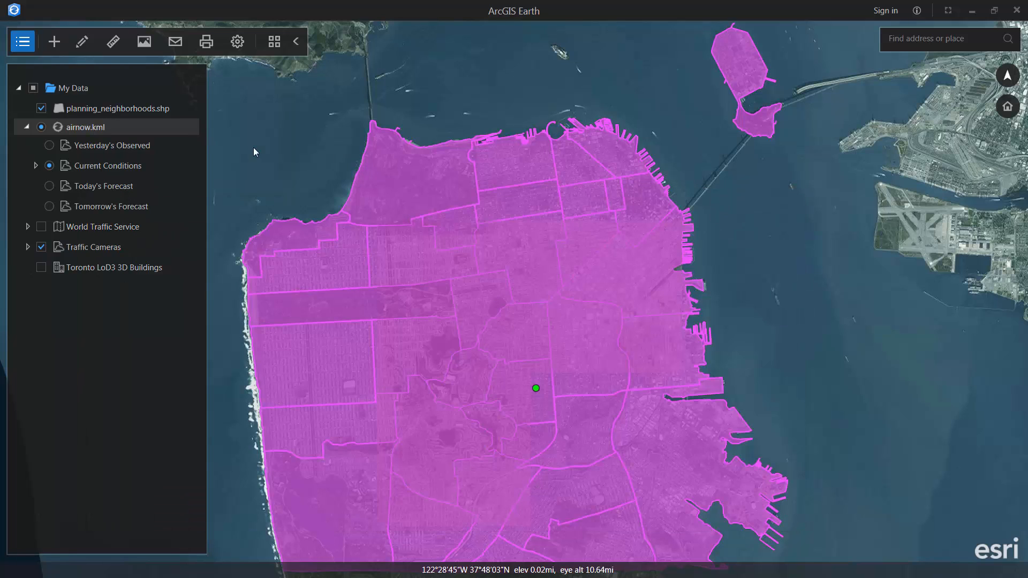
right_click(110, 106)
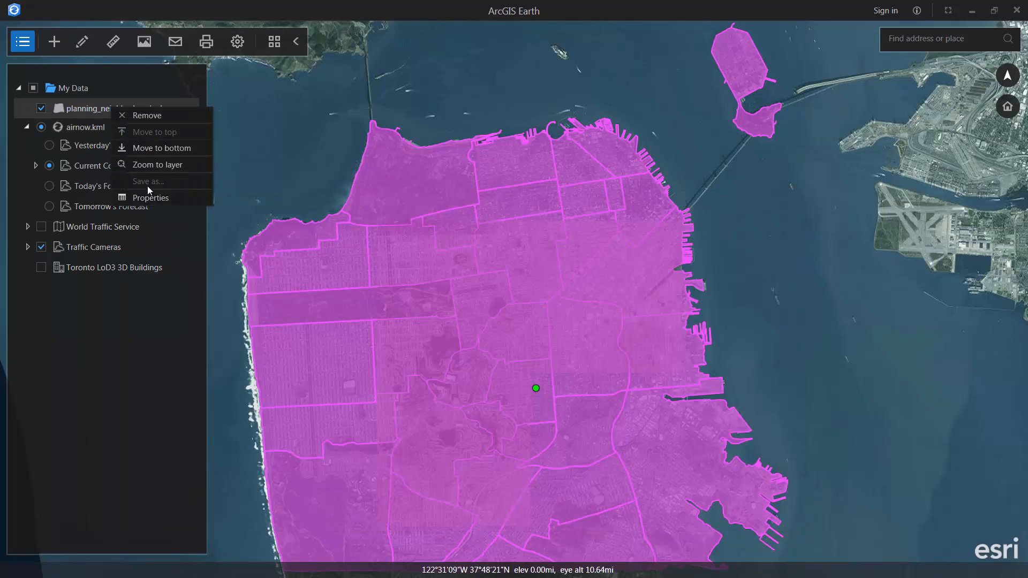
click(153, 199)
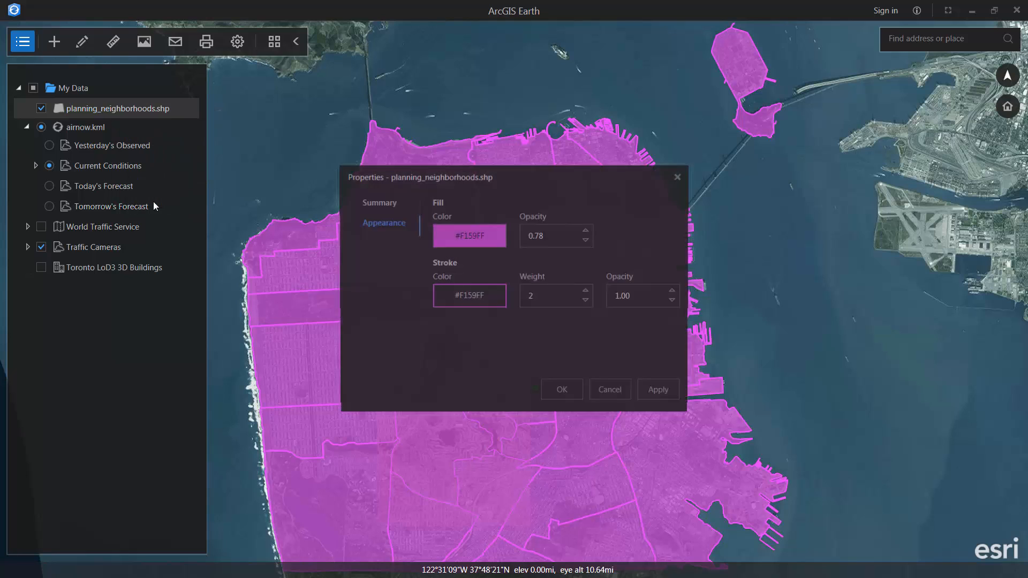
click(377, 202)
click(429, 302)
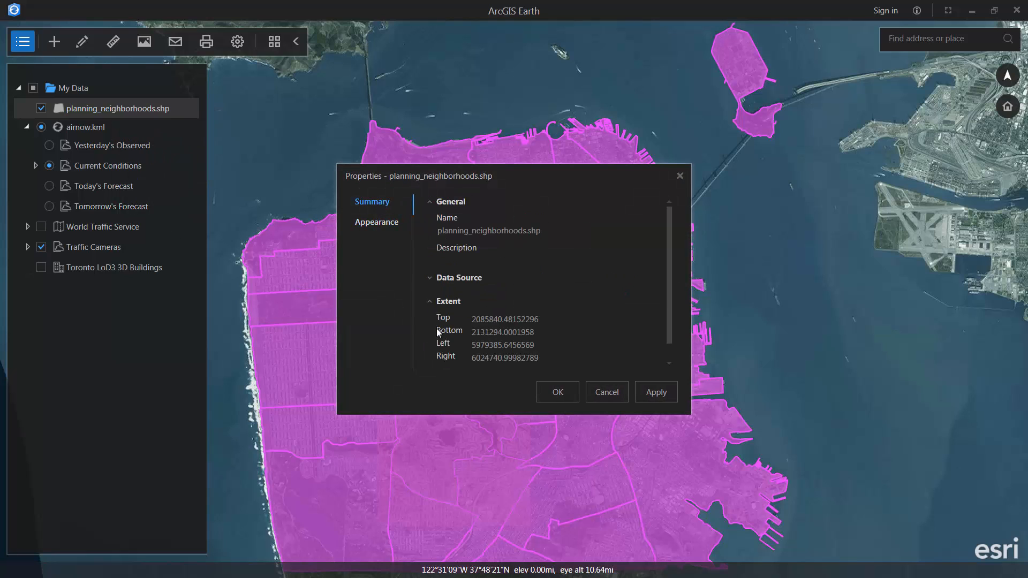
click(430, 279)
scroll(477, 345, down, 3)
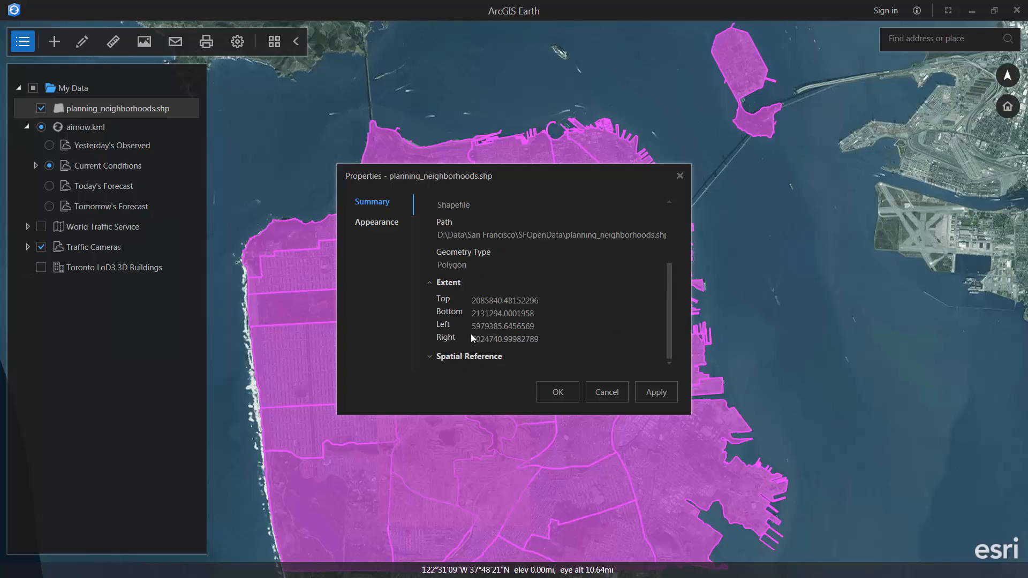
click(429, 356)
scroll(428, 355, down, 5)
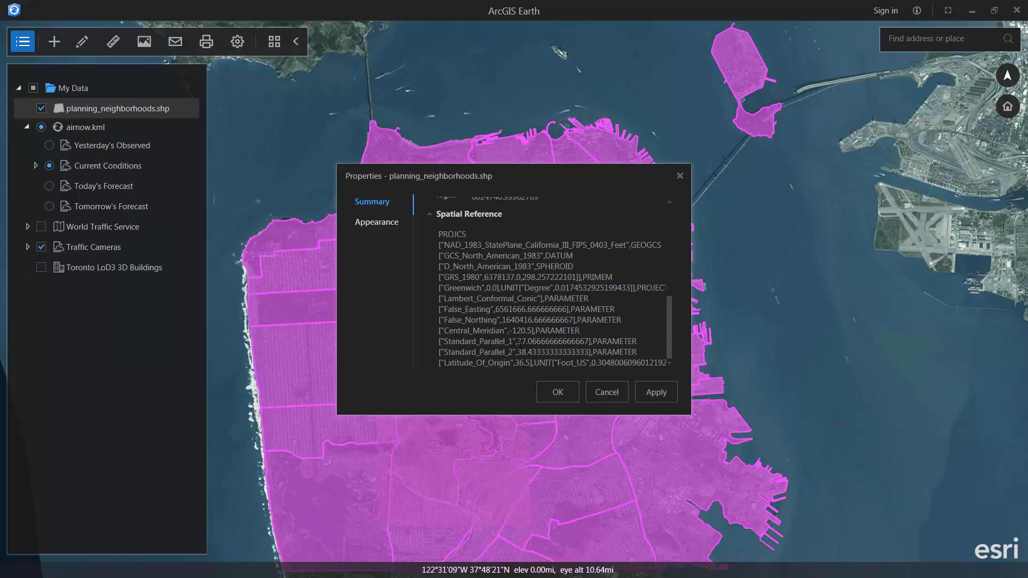
scroll(493, 352, up, 3)
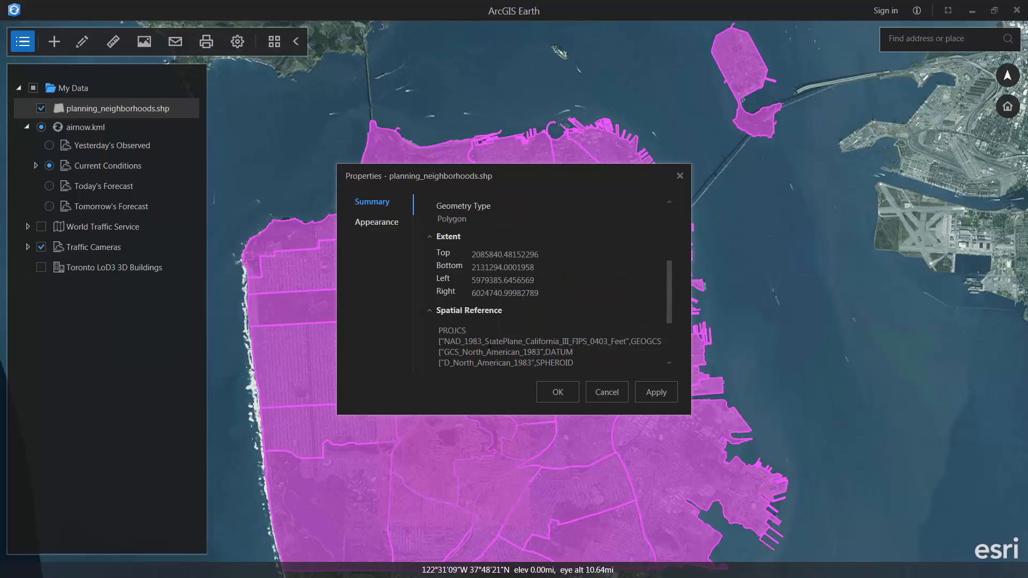
scroll(535, 321, up, 4)
- Set the neighbourhood fill colour to #009966 at 0.50 opacity
click(376, 222)
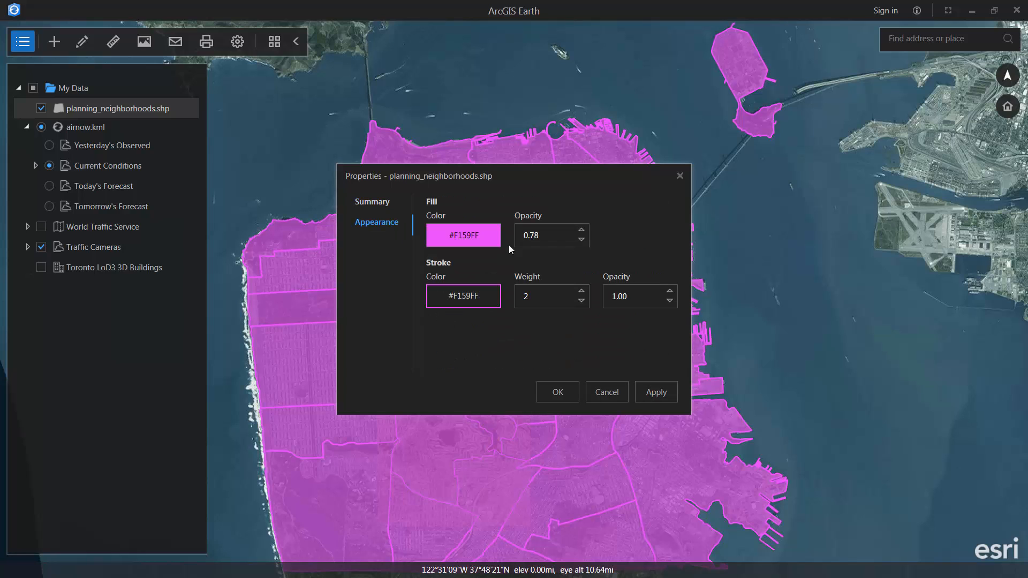
click(469, 240)
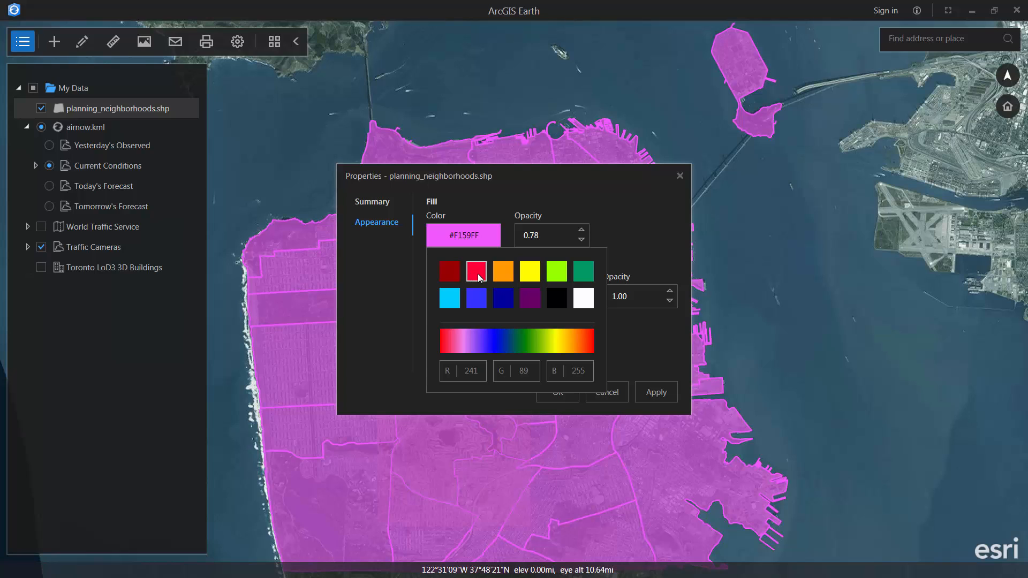
click(592, 274)
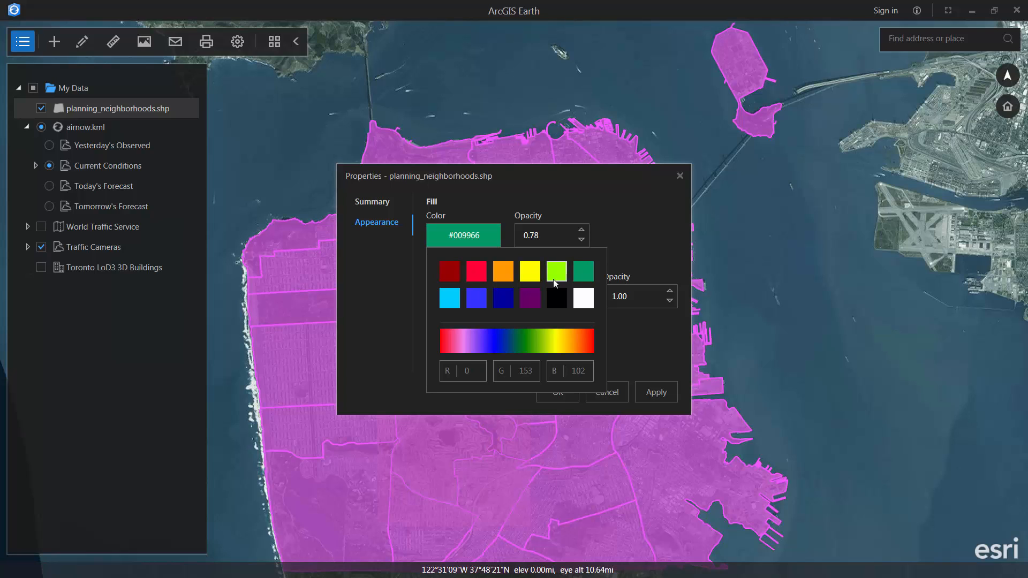
click(581, 239)
click(474, 245)
click(544, 239)
text(05)
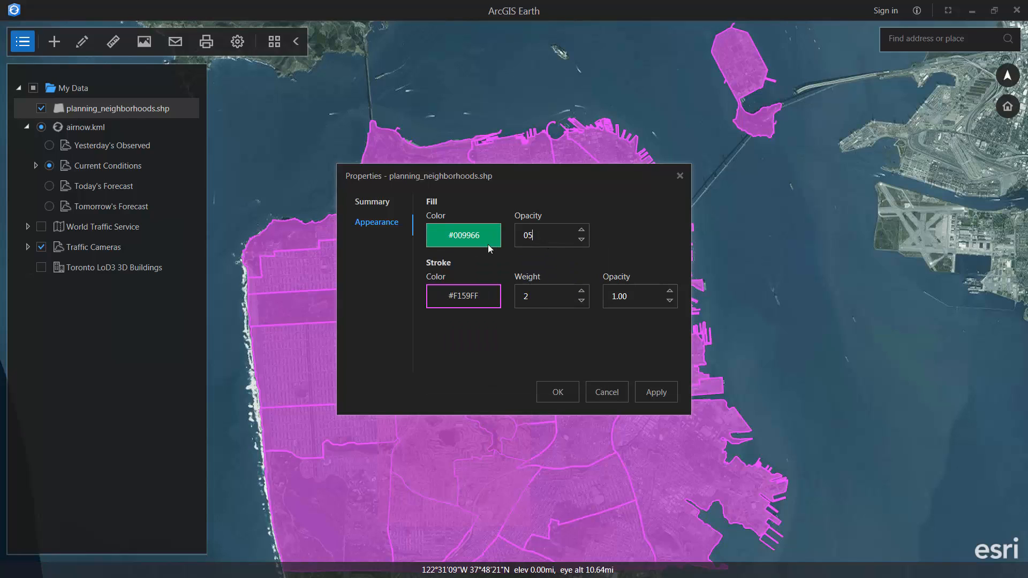
- Set the outline colour to #99FF00 and apply the new styling
click(474, 303)
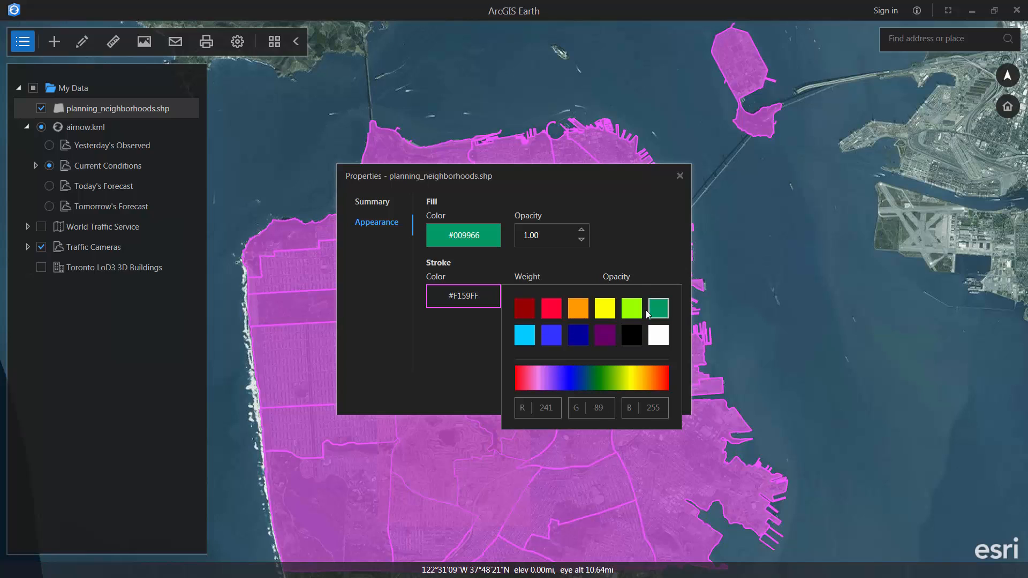
click(619, 384)
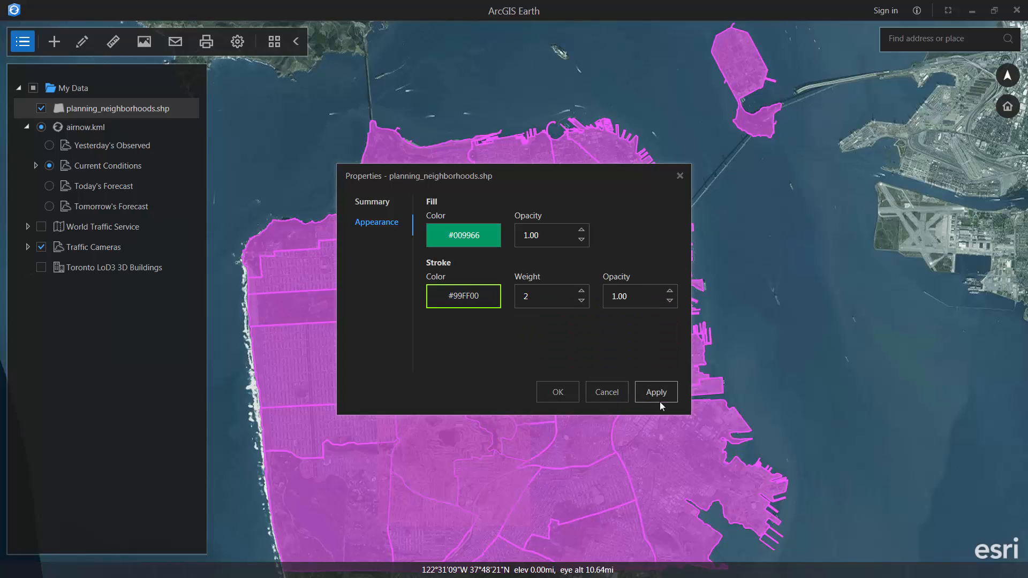
click(654, 394)
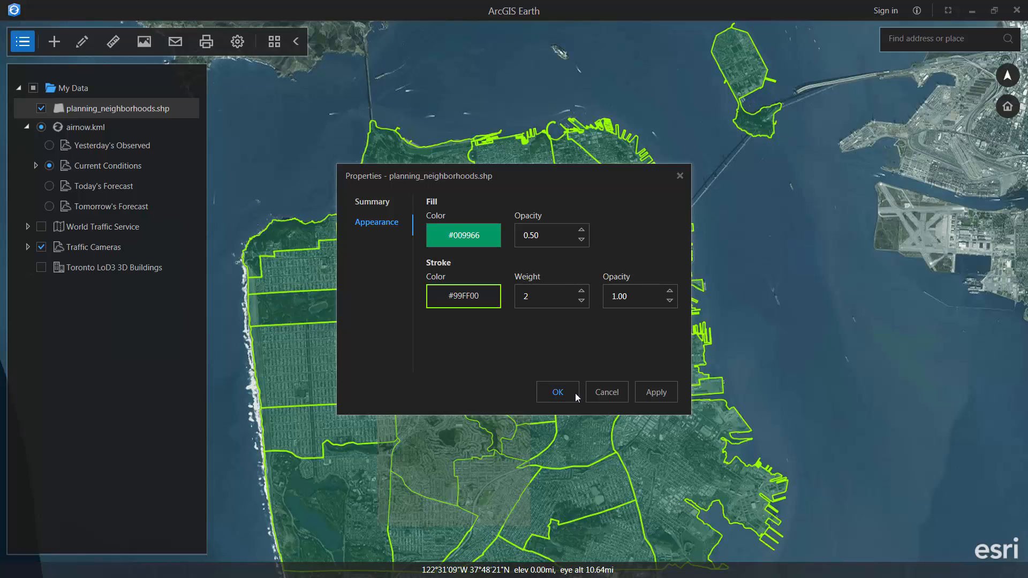
click(575, 393)
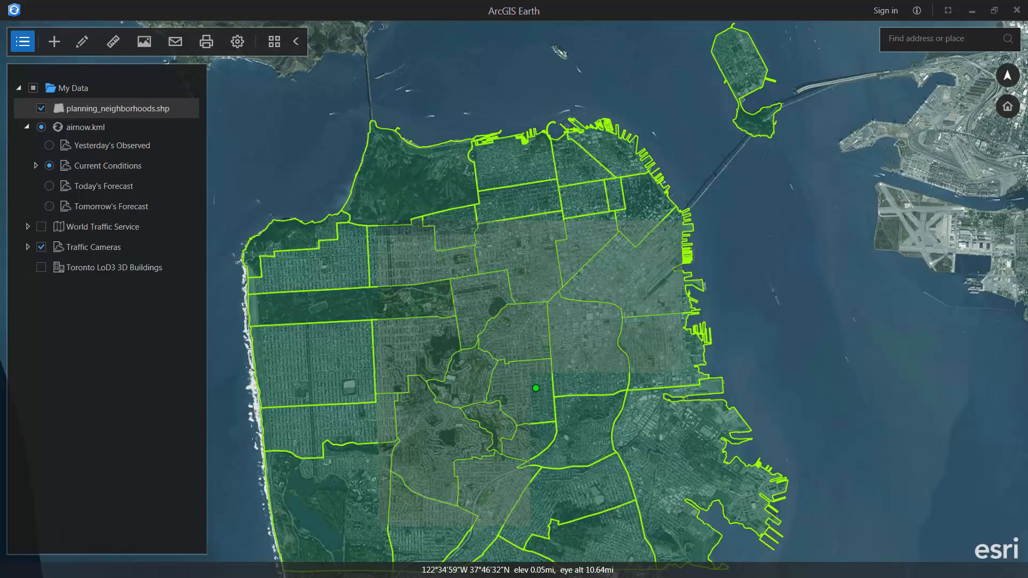
key(alt+Tab)
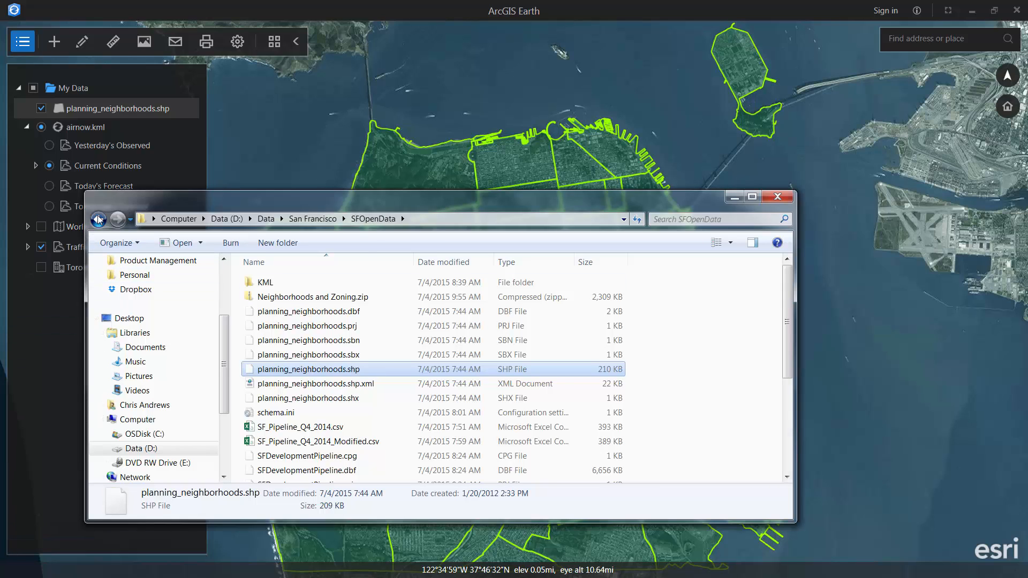
- From the VRICON folder, drag marseille.spk and VRICON_Logo.kmz together onto the globe
click(98, 220)
click(98, 219)
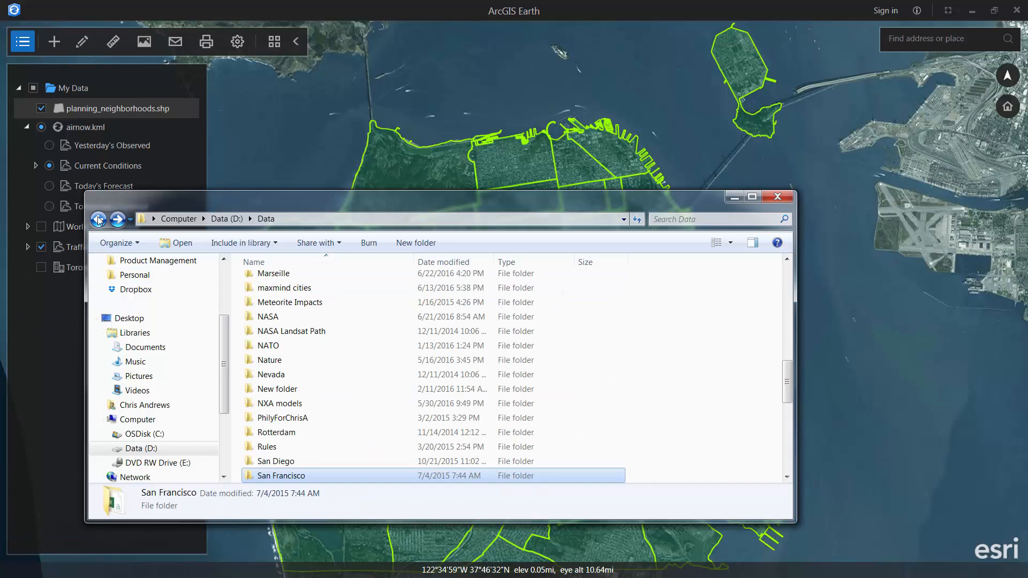
scroll(484, 415, down, 5)
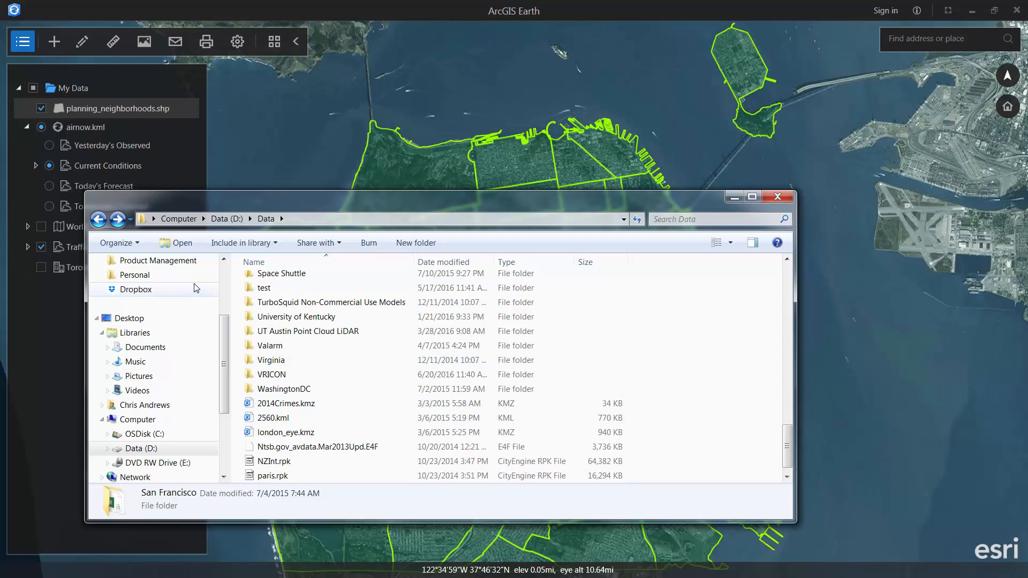
double_click(297, 376)
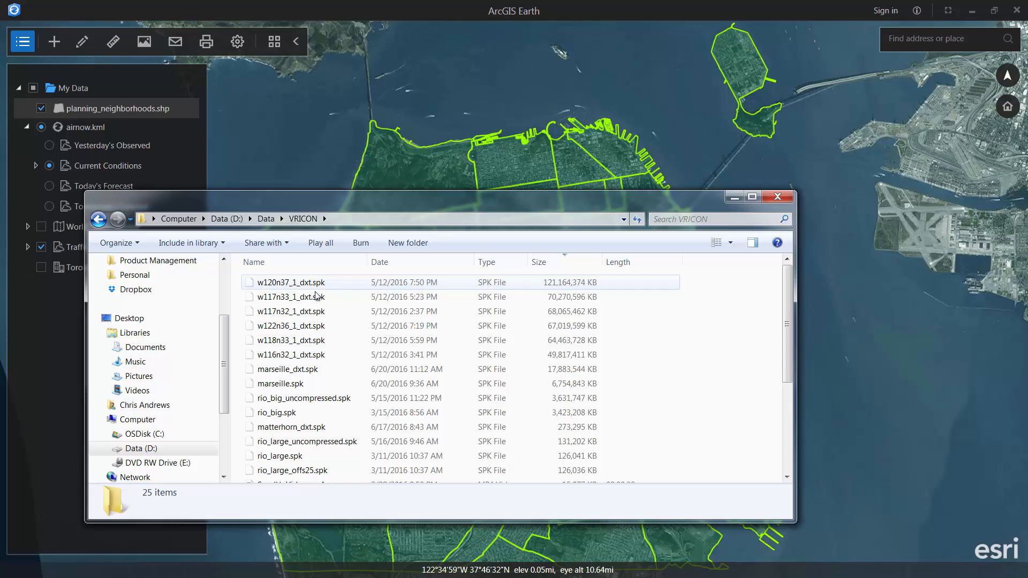
click(287, 384)
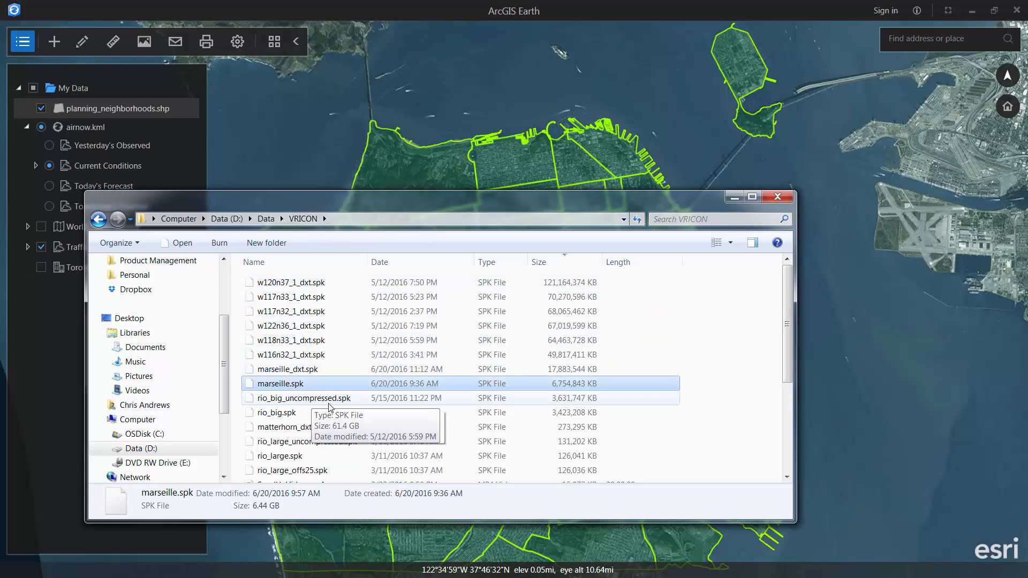
scroll(300, 423, down, 4)
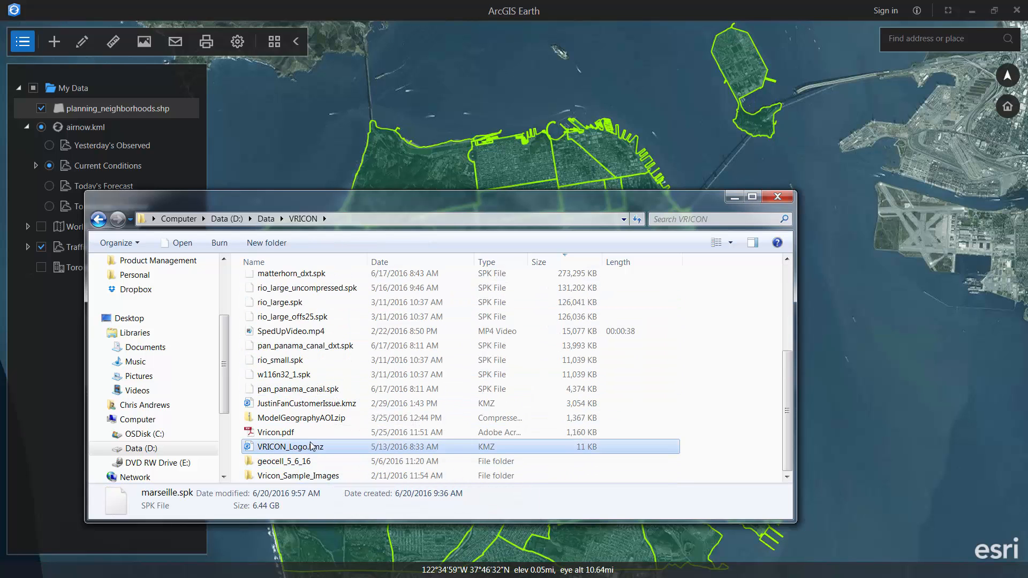
ctrl+click(292, 447)
scroll(300, 439, up, 4)
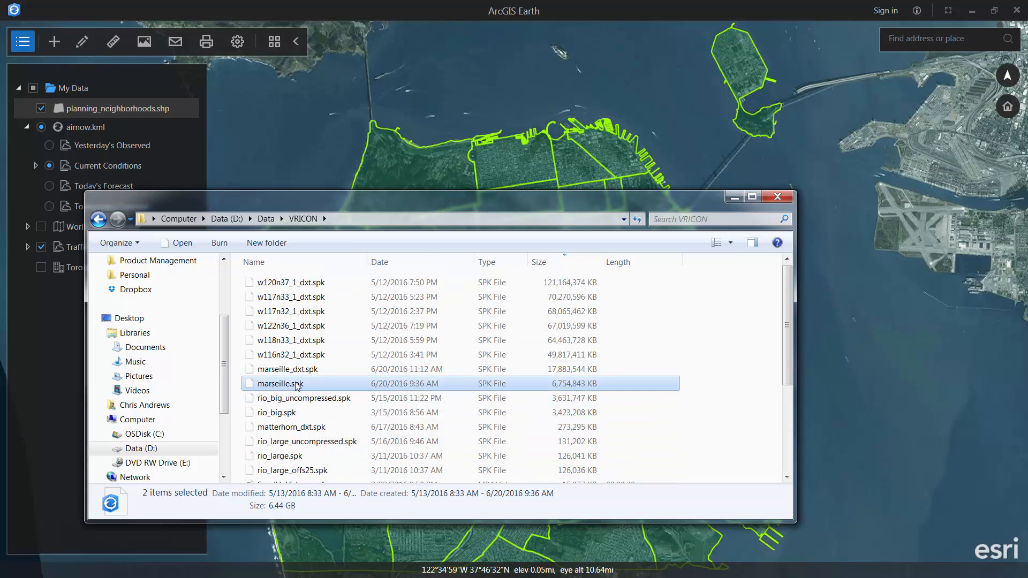
drag(297, 385, 847, 382)
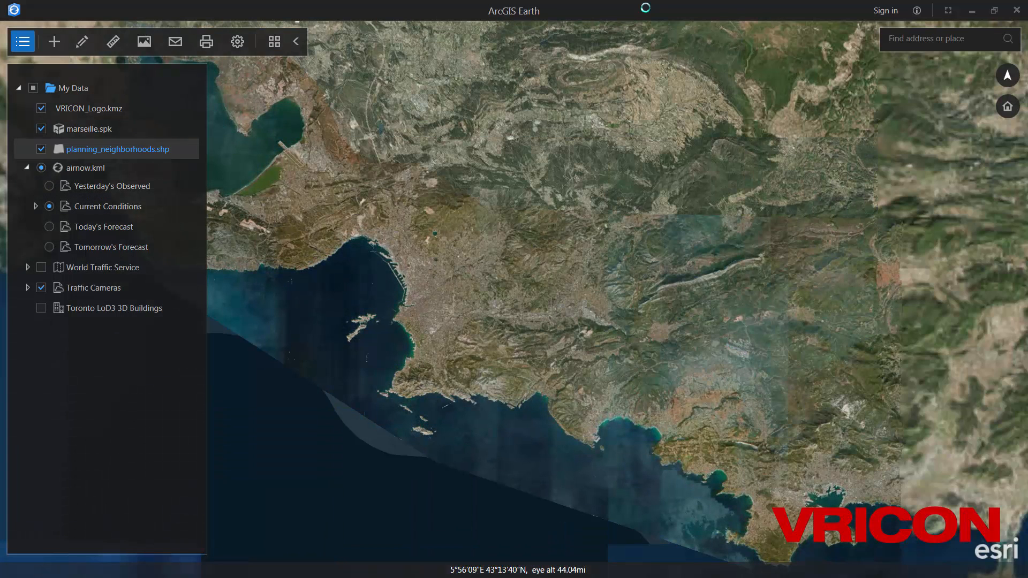
- Use the Dark Gray Canvas basemap and tilt the view over Marseille
click(276, 44)
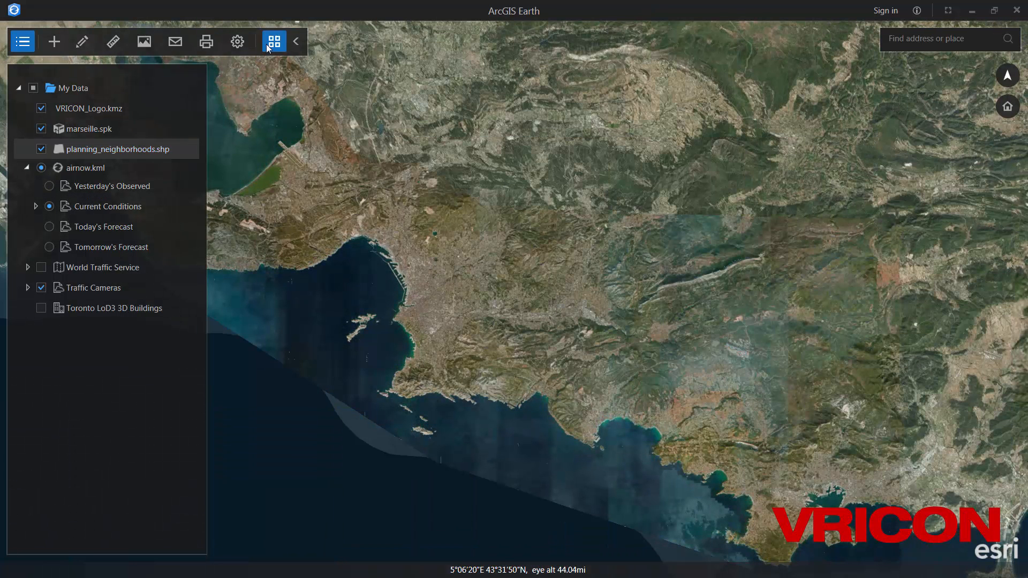
click(477, 199)
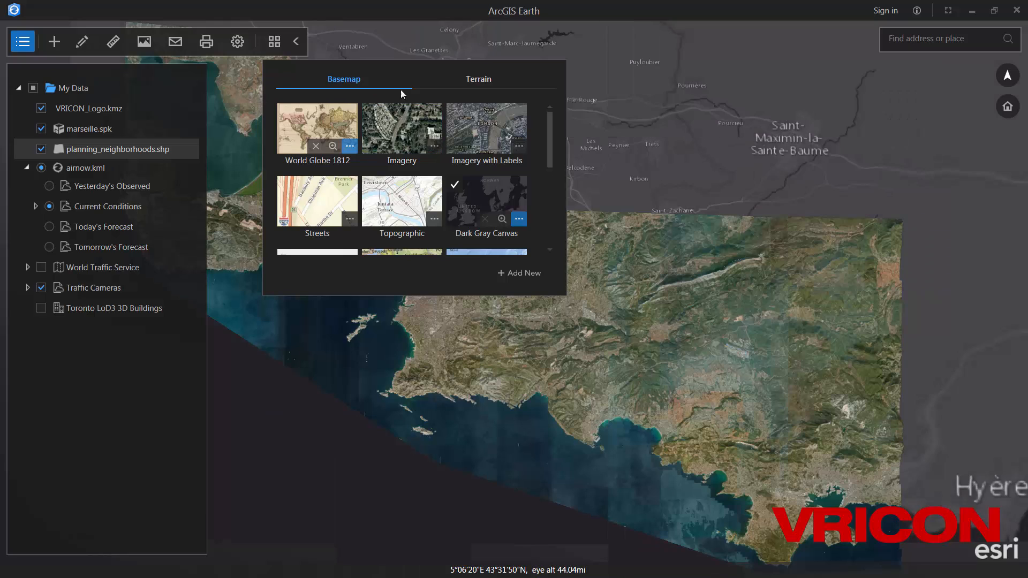
click(277, 44)
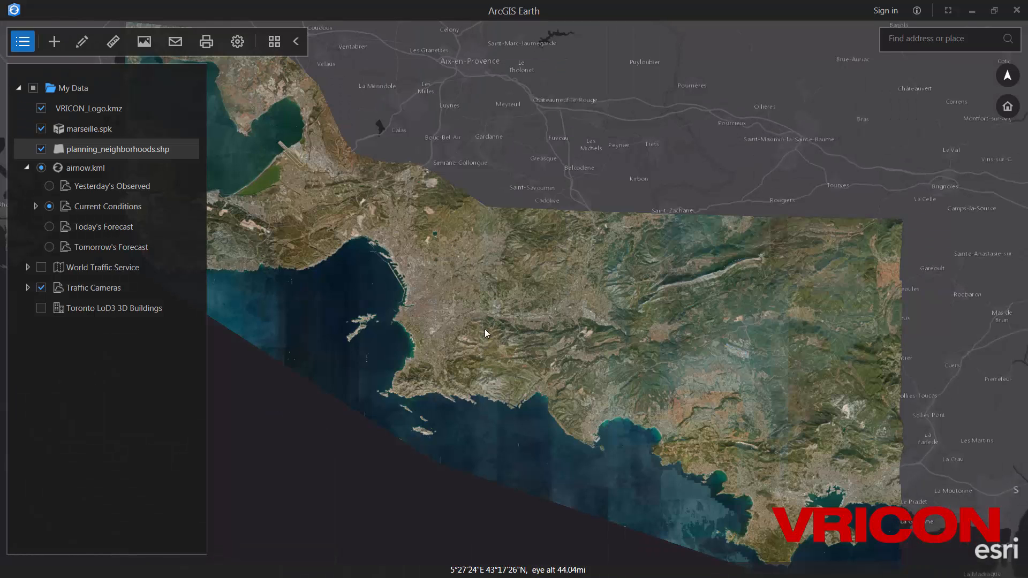
middle_drag(484, 329, 480, 252)
drag(529, 318, 464, 268)
middle_drag(464, 268, 514, 306)
middle_drag(540, 341, 533, 309)
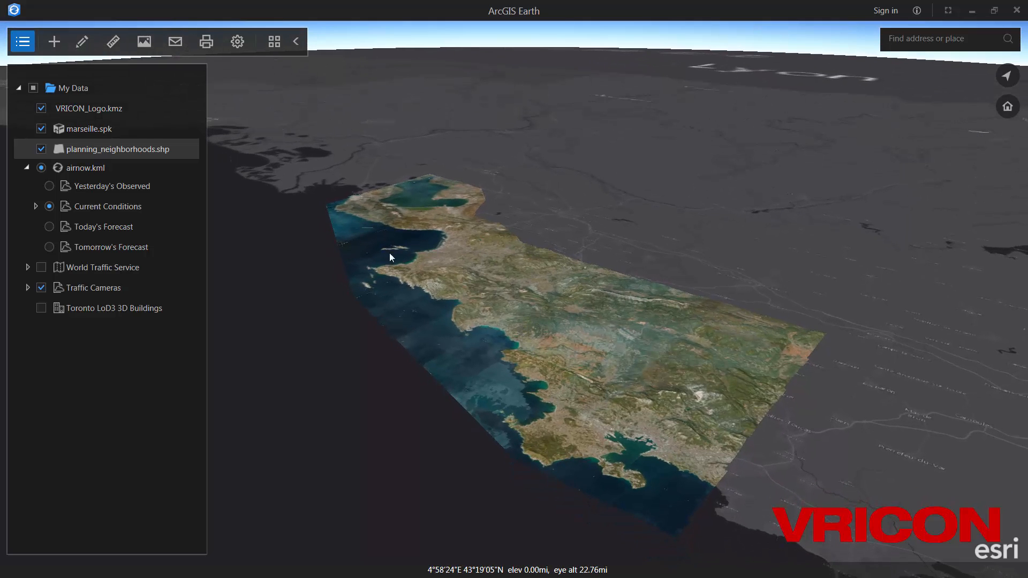
- Pan, zoom and tilt down to a low-angle 3D view of the Marseille quarry ridge
drag(514, 403, 548, 353)
scroll(547, 354, down, 5)
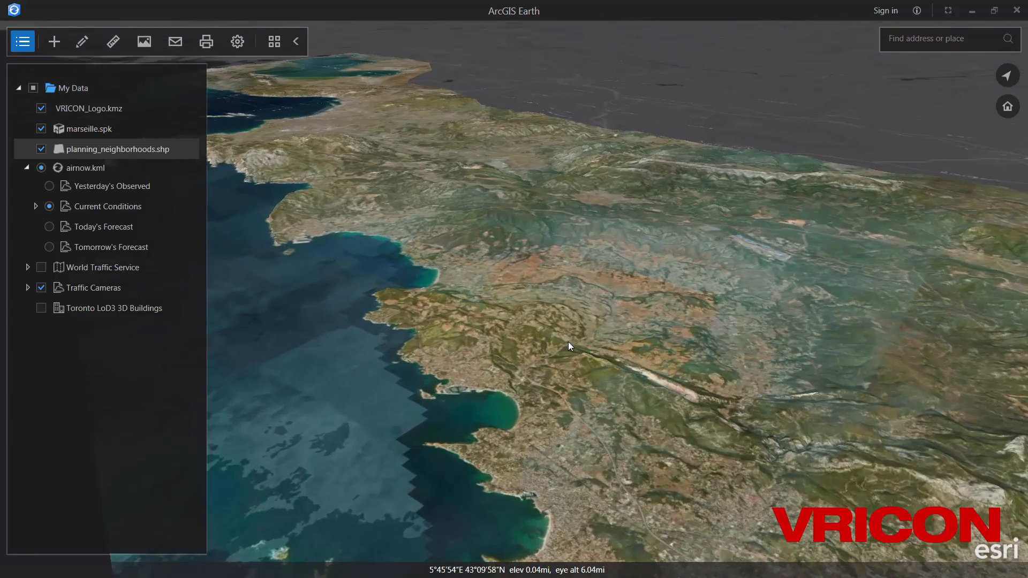
scroll(688, 391, down, 5)
scroll(691, 396, up, 4)
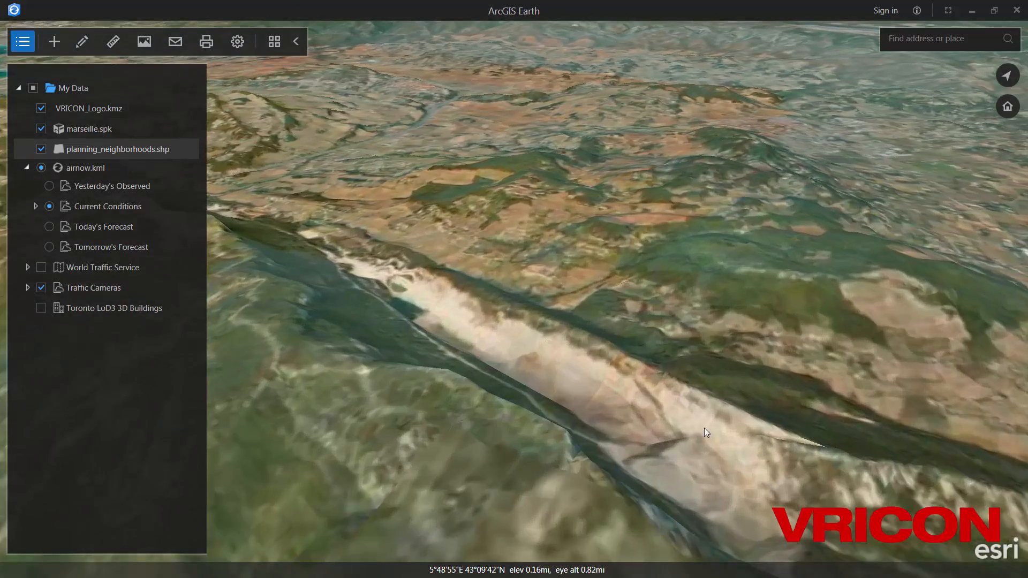
middle_drag(704, 428, 579, 390)
scroll(632, 417, up, 4)
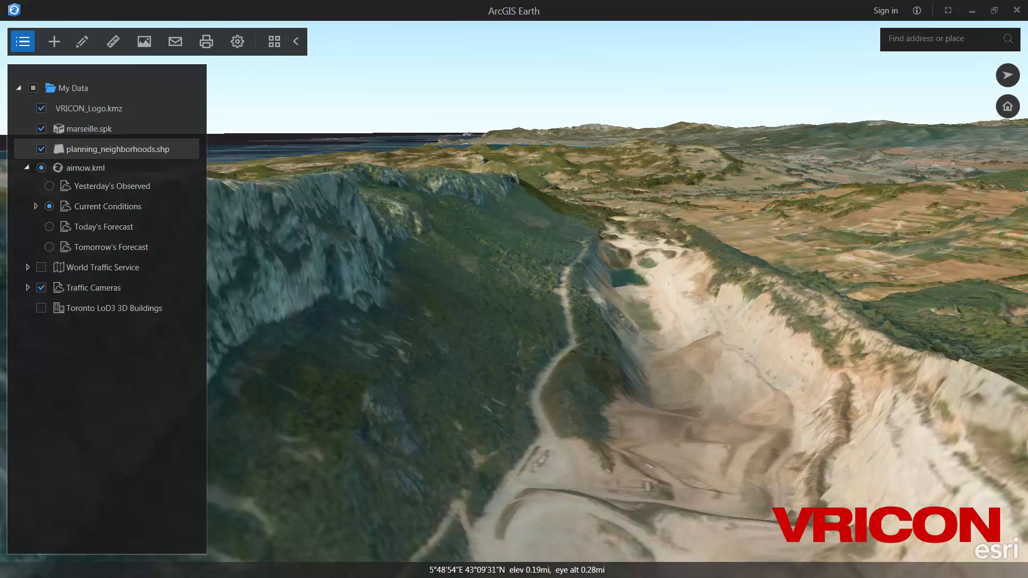
- Open Data > Drone2Map and drag correctProjection_Orthomosaic_uncompressed.tpk onto the globe
key(alt+Tab)
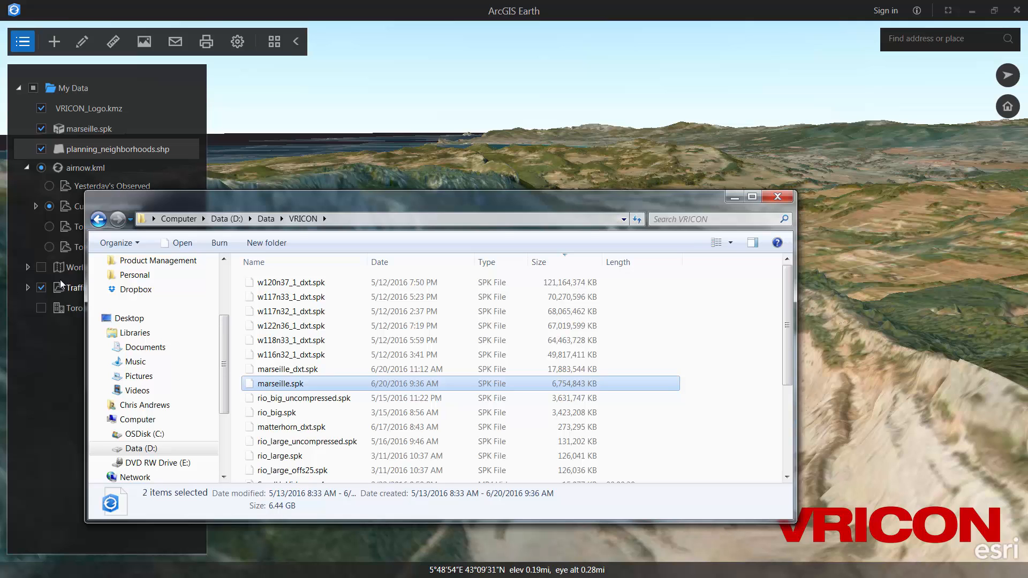
click(99, 219)
scroll(289, 362, up, 8)
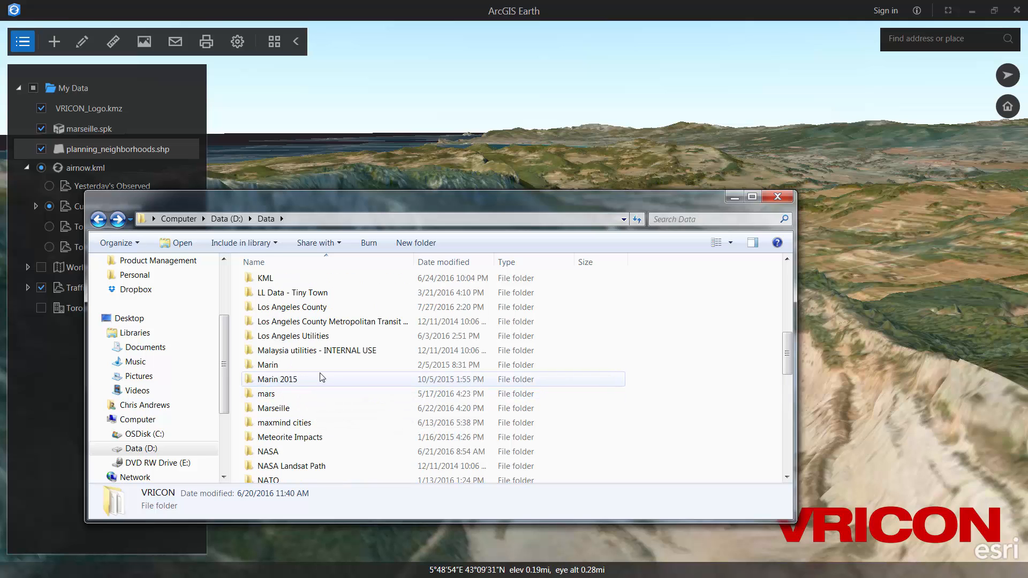
scroll(321, 377, up, 2)
scroll(321, 377, up, 1)
scroll(321, 378, up, 3)
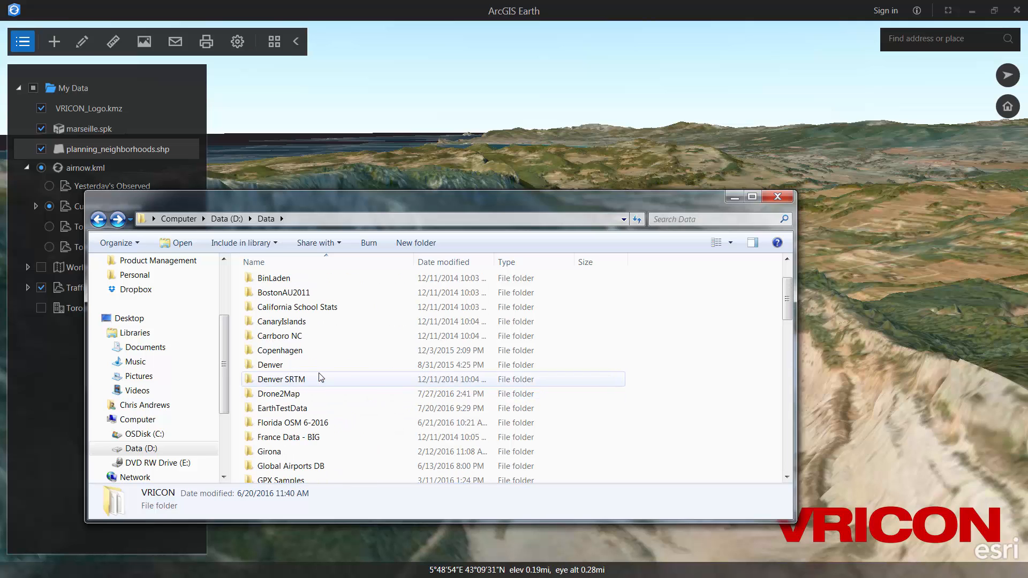
double_click(321, 395)
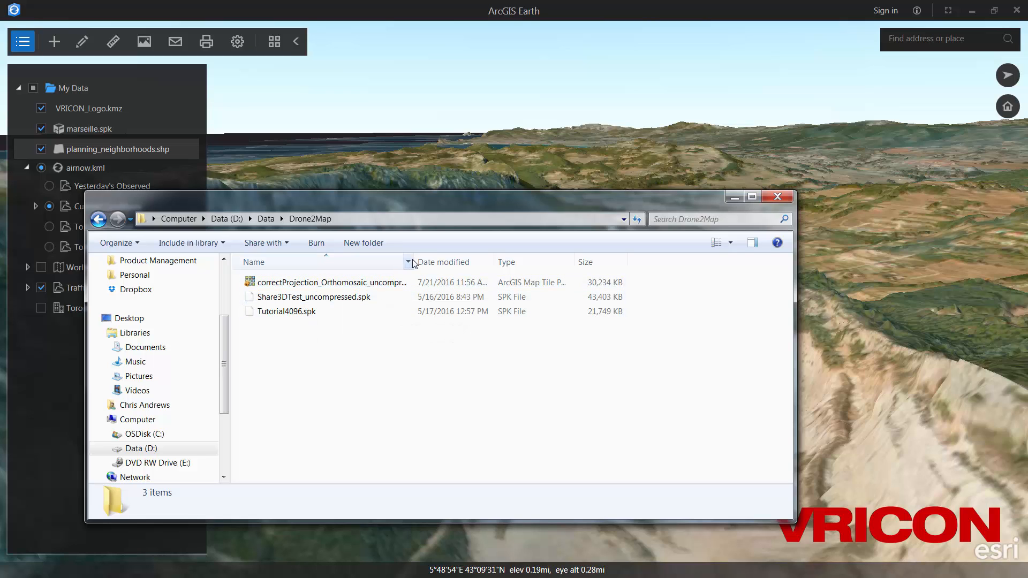
drag(414, 263, 467, 262)
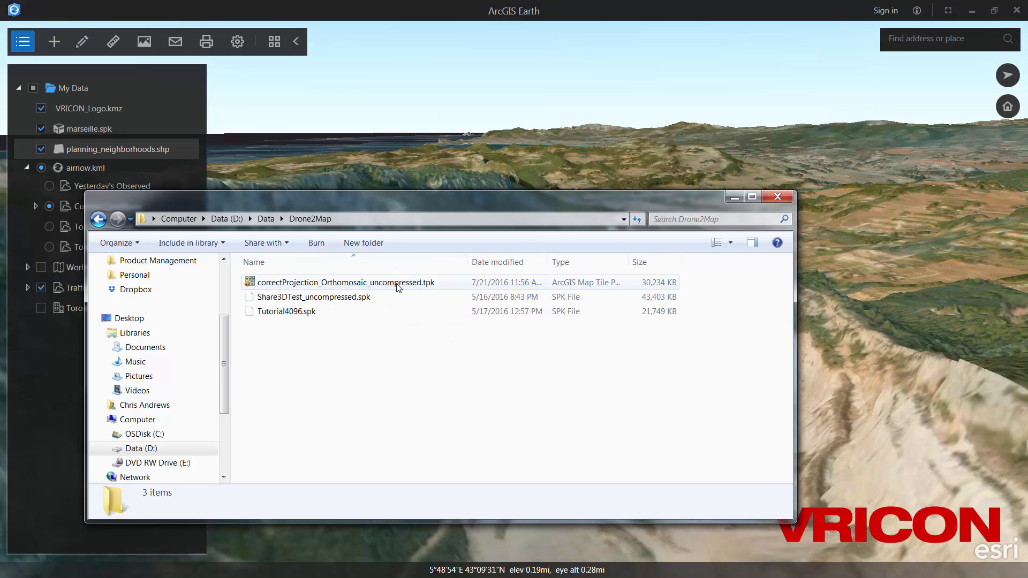
drag(399, 283, 621, 161)
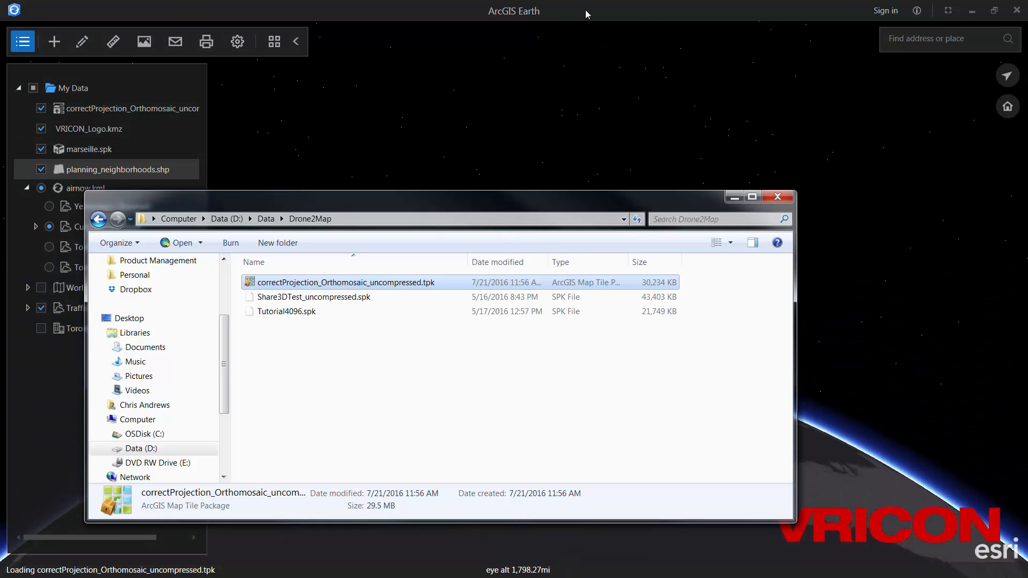
- Zoom and pan over the drone orthomosaic to inspect the subdivision's streets and houses
click(585, 9)
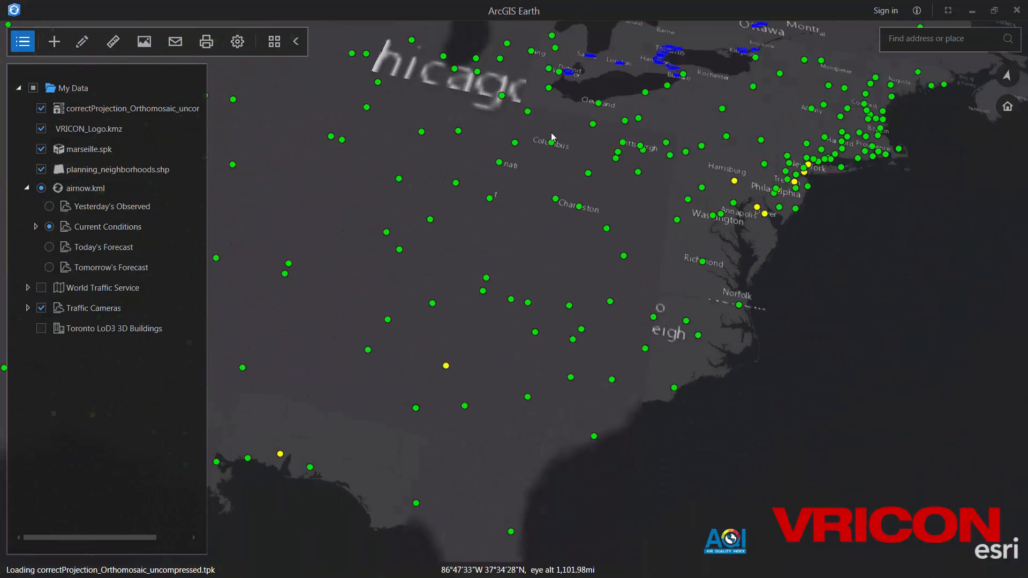
scroll(548, 391, down, 5)
drag(577, 413, 547, 372)
scroll(532, 334, up, 5)
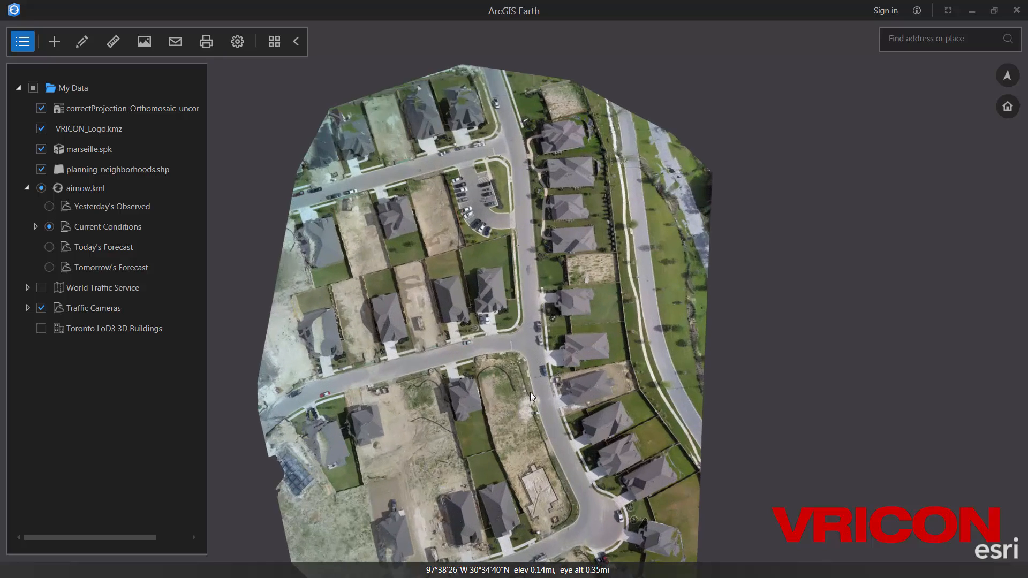
scroll(461, 381, up, 2)
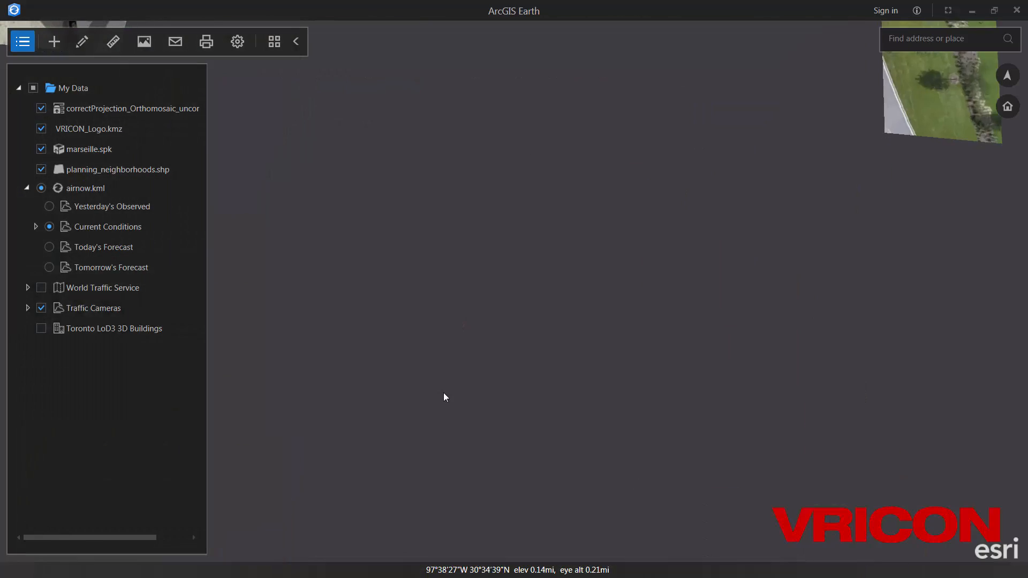
scroll(443, 393, down, 2)
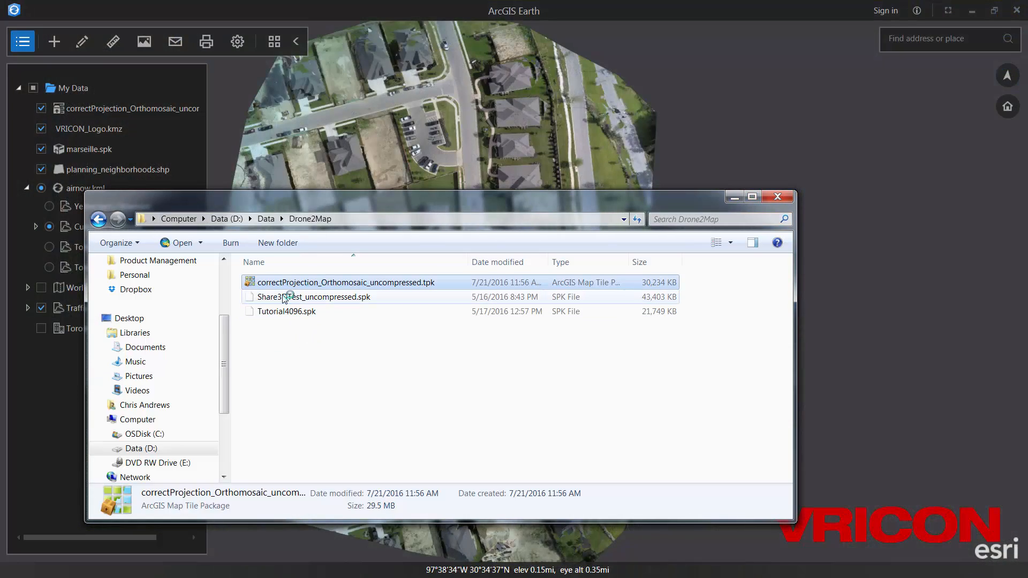
- Add the Share3DTest_uncompressed.spk drone mesh to the globe and close the file browser
drag(314, 297, 673, 143)
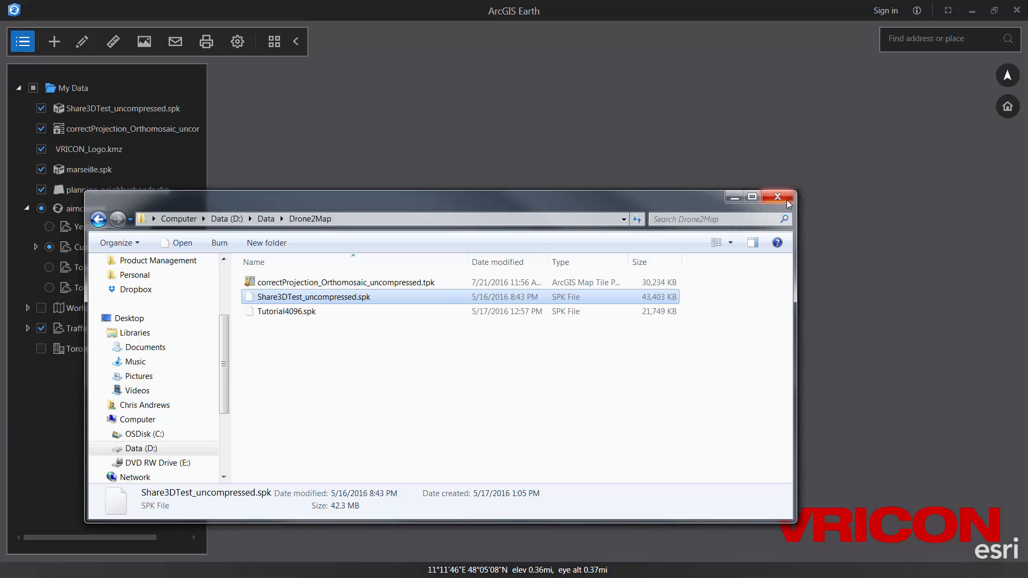
click(778, 197)
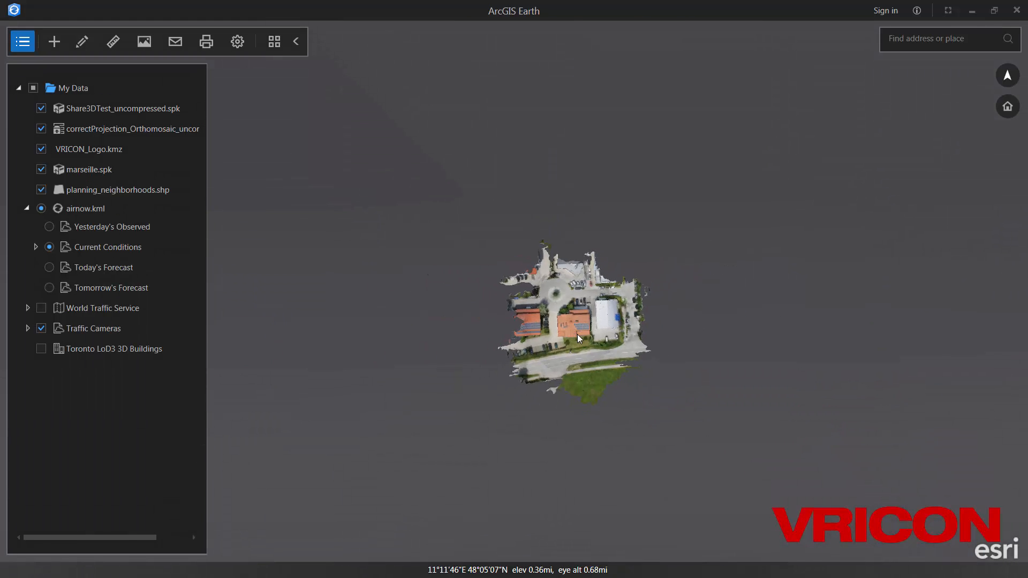
click(274, 42)
- Switch the basemap to Imagery and recentre the view on the meshed buildings
click(370, 120)
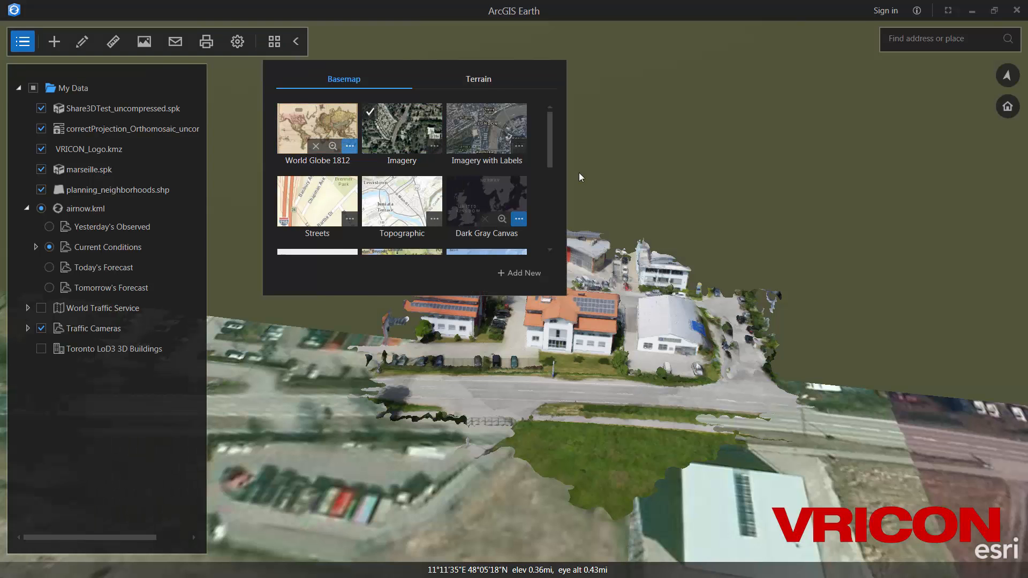
click(274, 40)
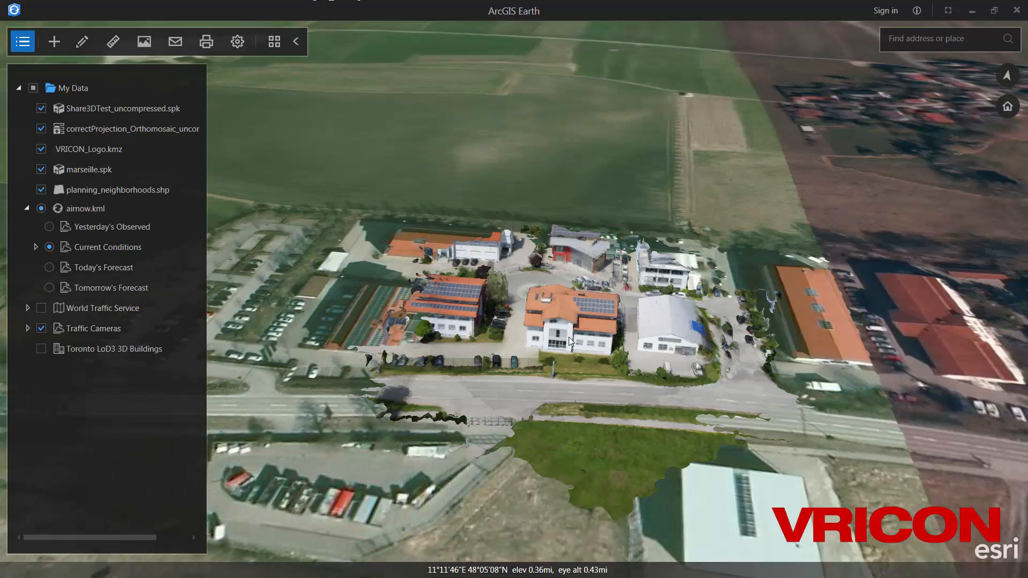
drag(569, 337, 483, 343)
- Zoom in and orbit the mesh office building's red facade, parking lot and awning
scroll(548, 339, up, 3)
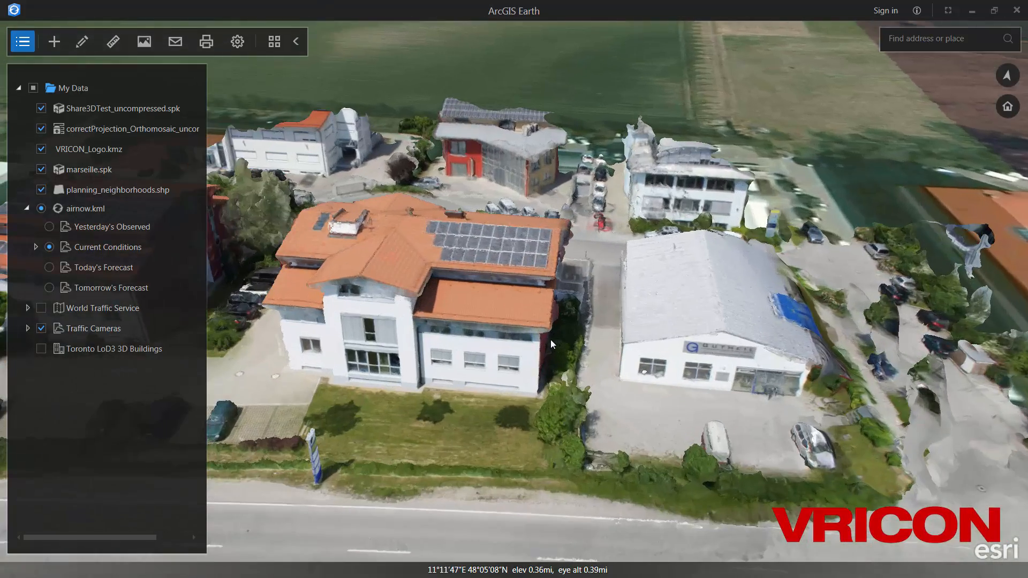
scroll(550, 339, up, 3)
middle_drag(609, 363, 471, 299)
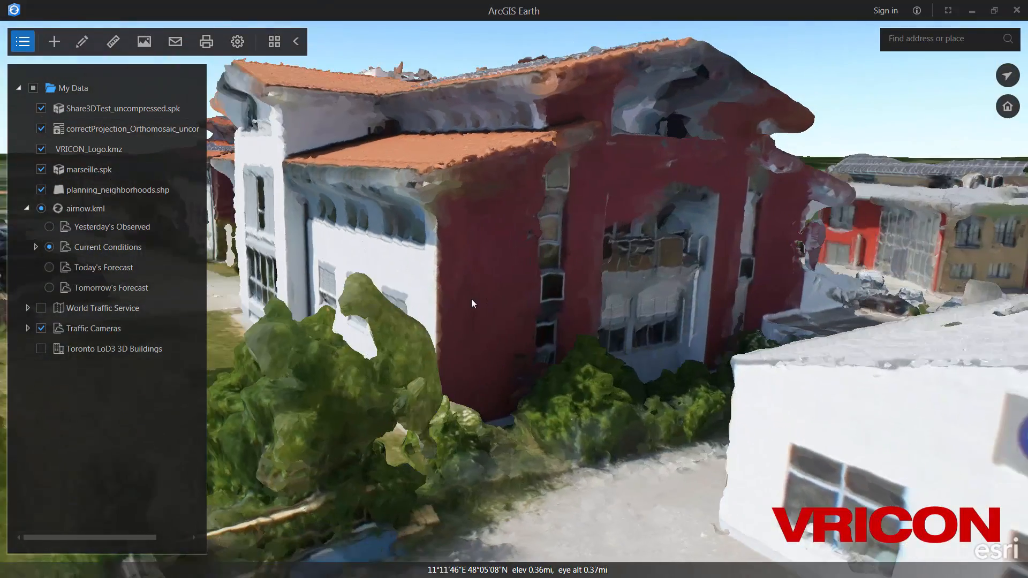
middle_drag(665, 252, 466, 302)
drag(726, 294, 396, 285)
middle_drag(651, 294, 184, 190)
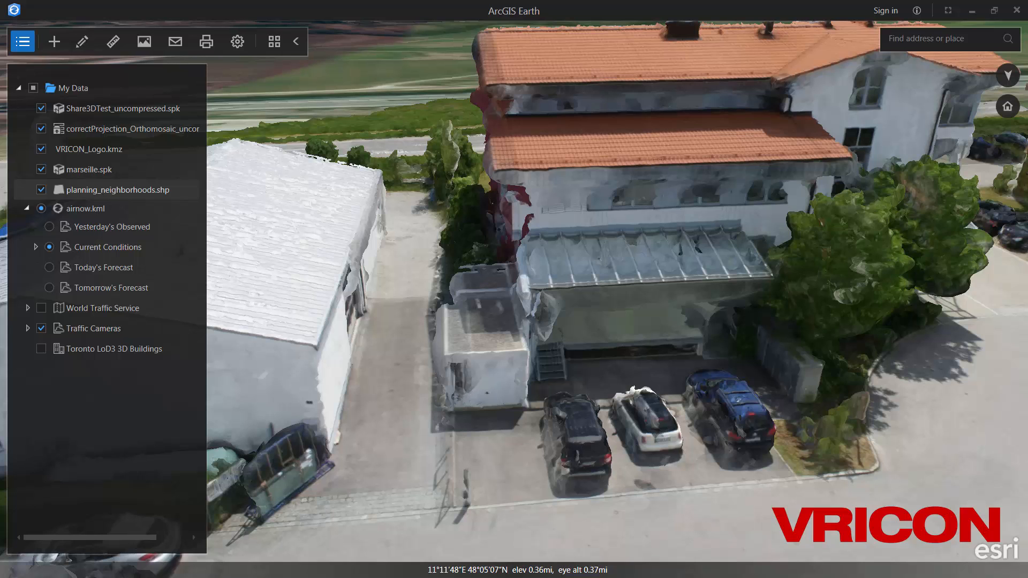
- Search ArcGIS Online for 'san francisco buildings' and add the Pictometry 3D Buildings_San_Francisco layer
click(49, 45)
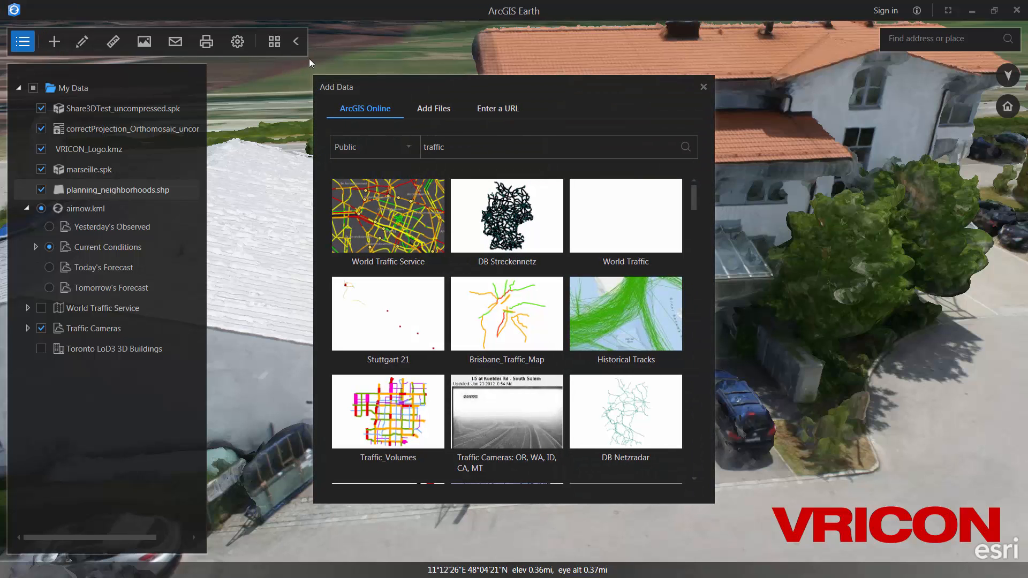
click(459, 142)
text(san francisco buildings)
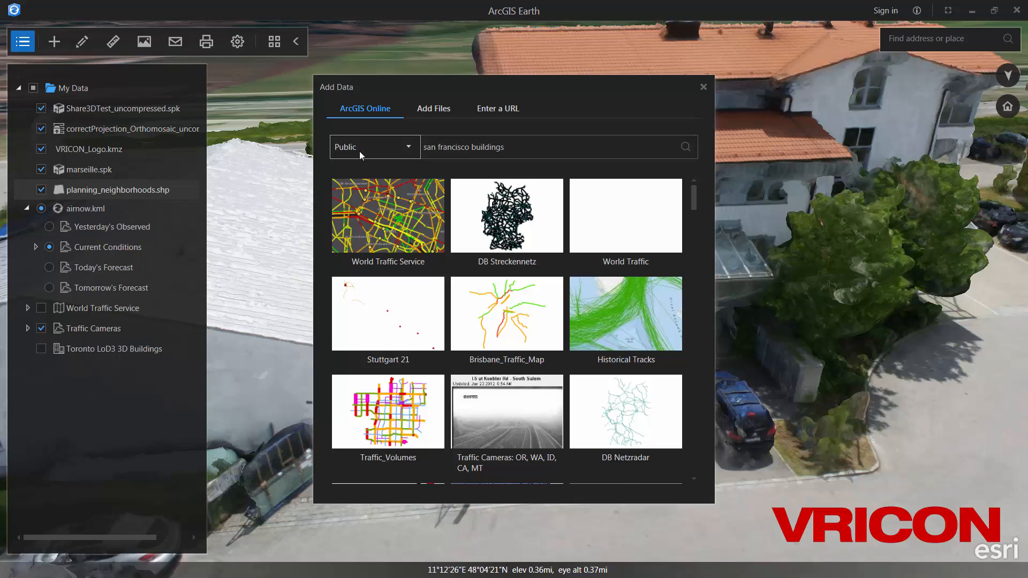
key(Return)
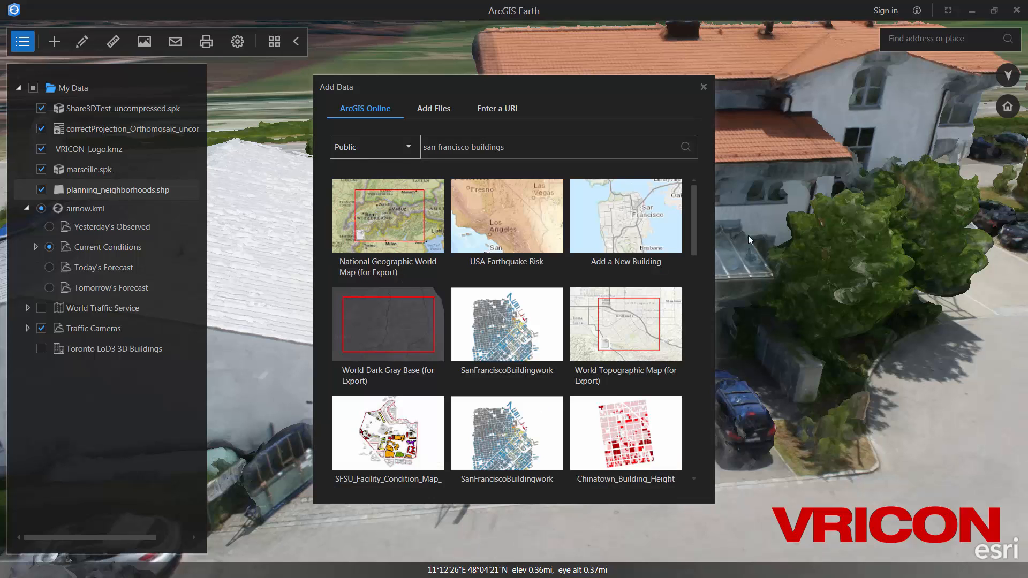
scroll(569, 358, down, 5)
scroll(567, 365, down, 2)
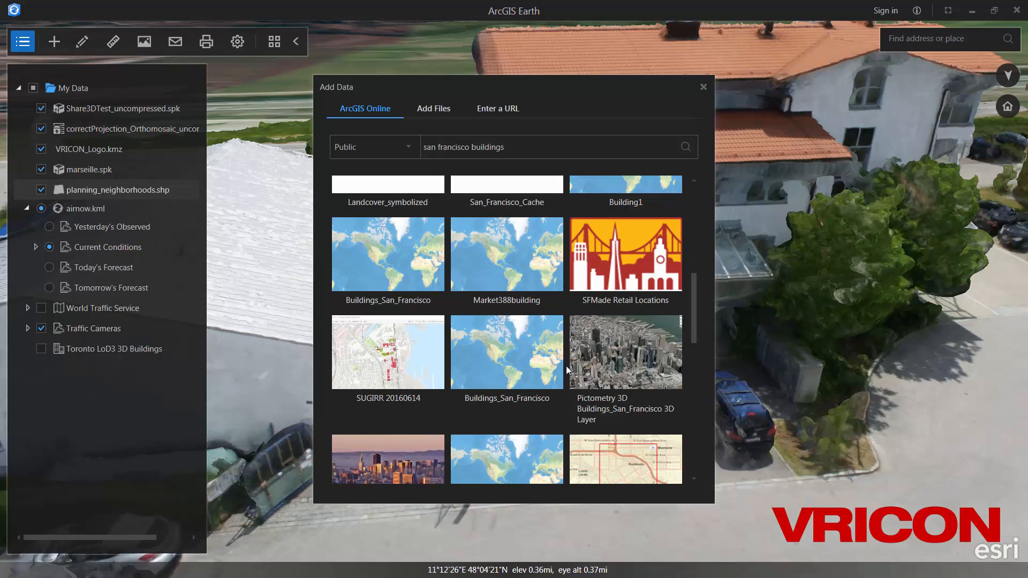
mouse_move(577, 359)
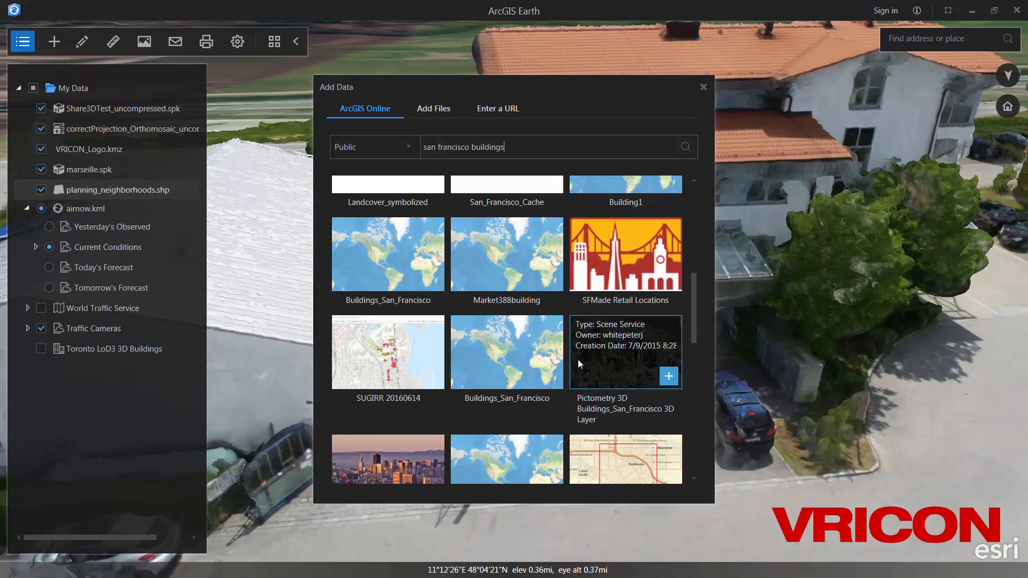
click(669, 377)
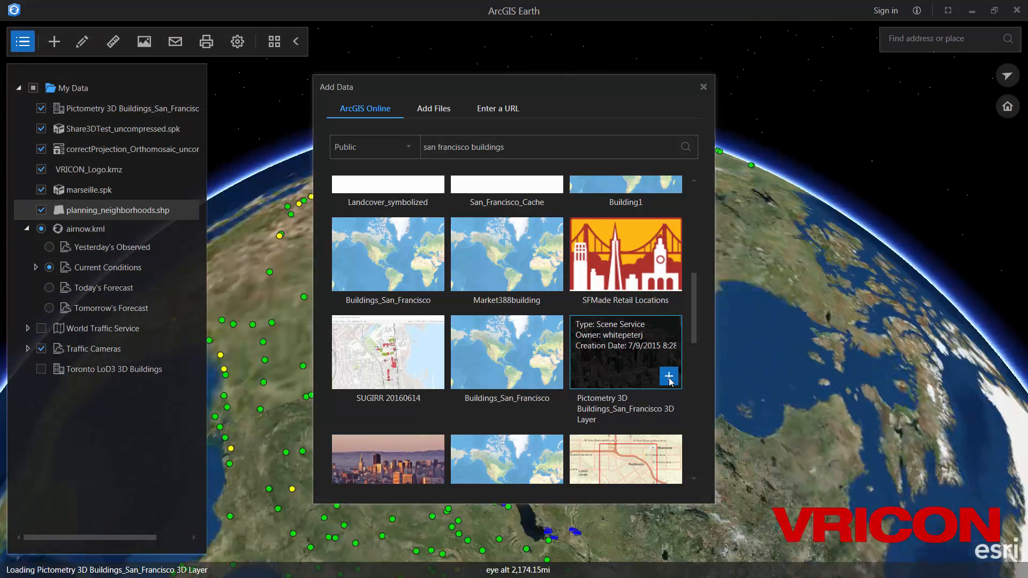
- Turn off all My Data layers except the Pictometry San Francisco buildings layer
click(703, 86)
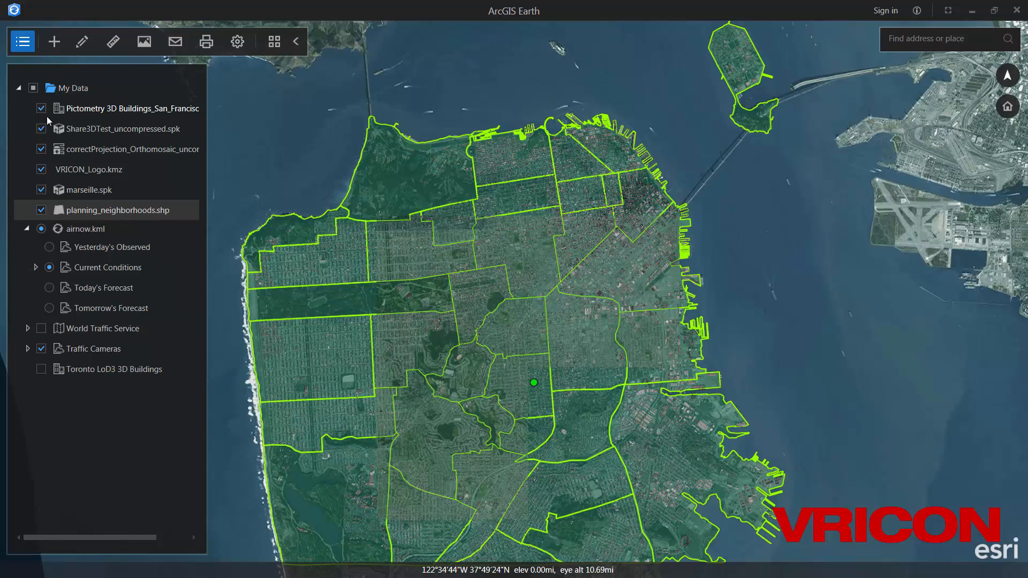
click(33, 87)
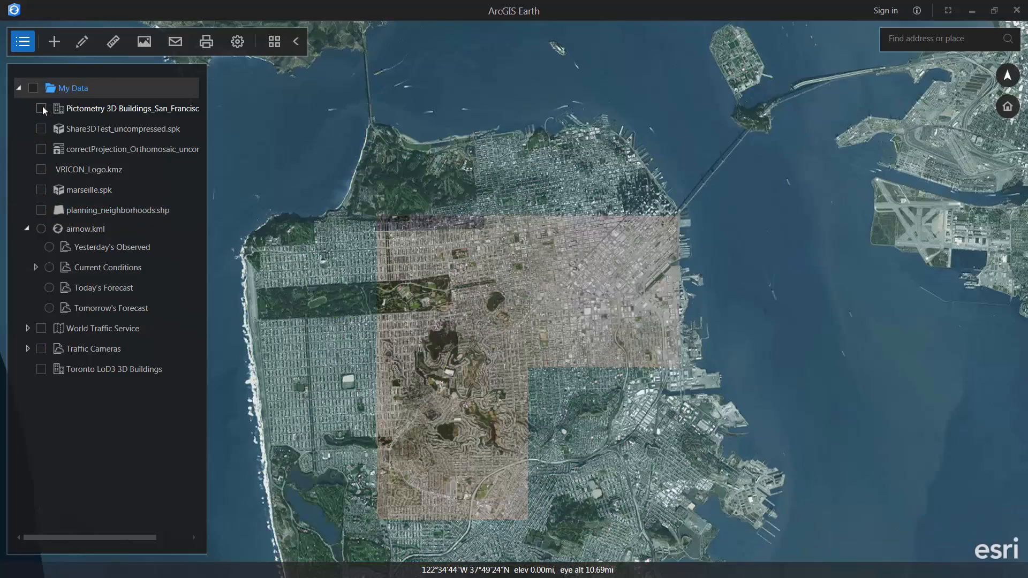
click(42, 107)
click(22, 43)
- Zoom into downtown San Francisco and tilt toward the 3D buildings by the Ferry Building waterfront
drag(631, 205, 605, 274)
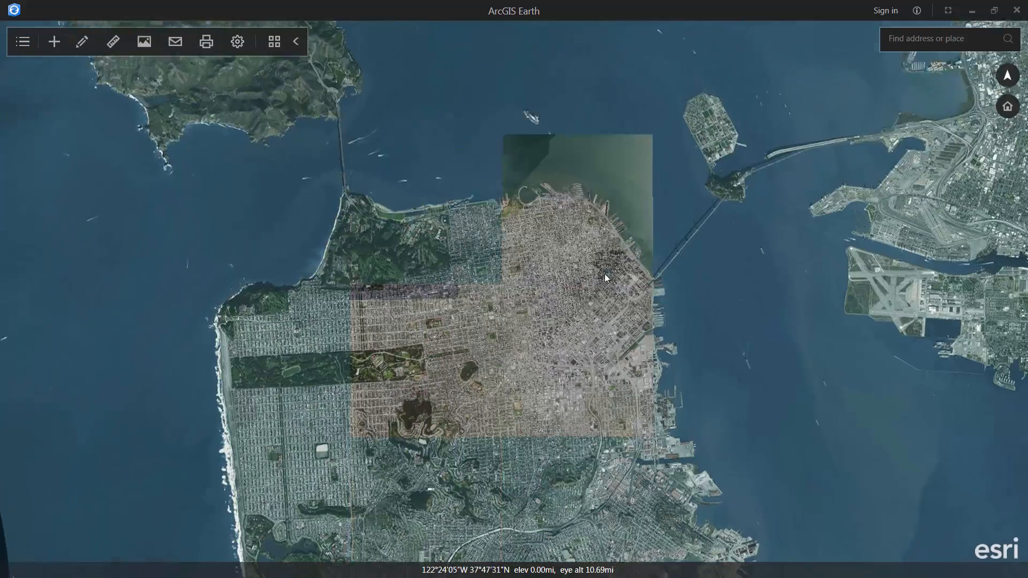
scroll(605, 275, up, 15)
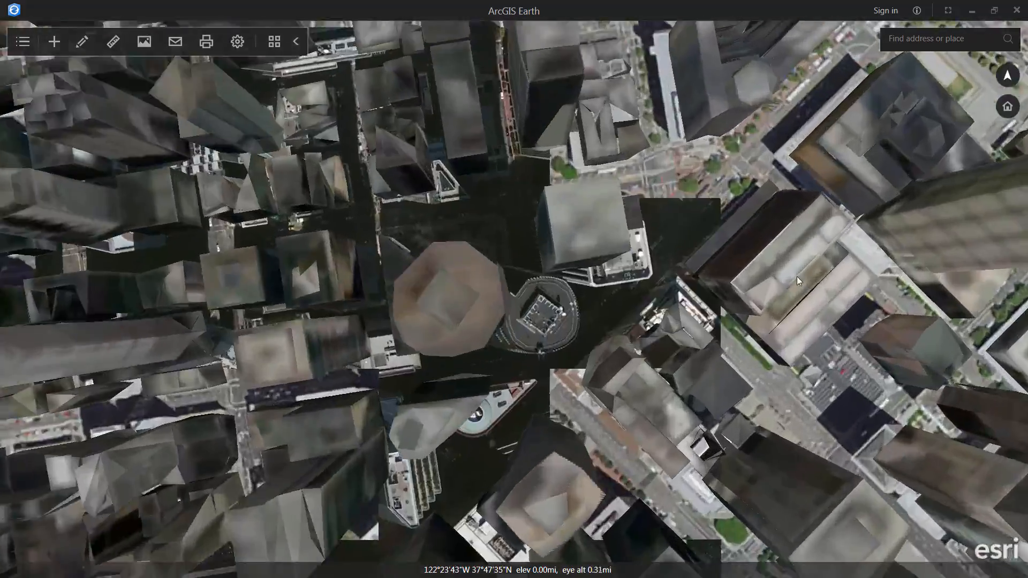
middle_drag(797, 276, 477, 126)
drag(750, 275, 573, 211)
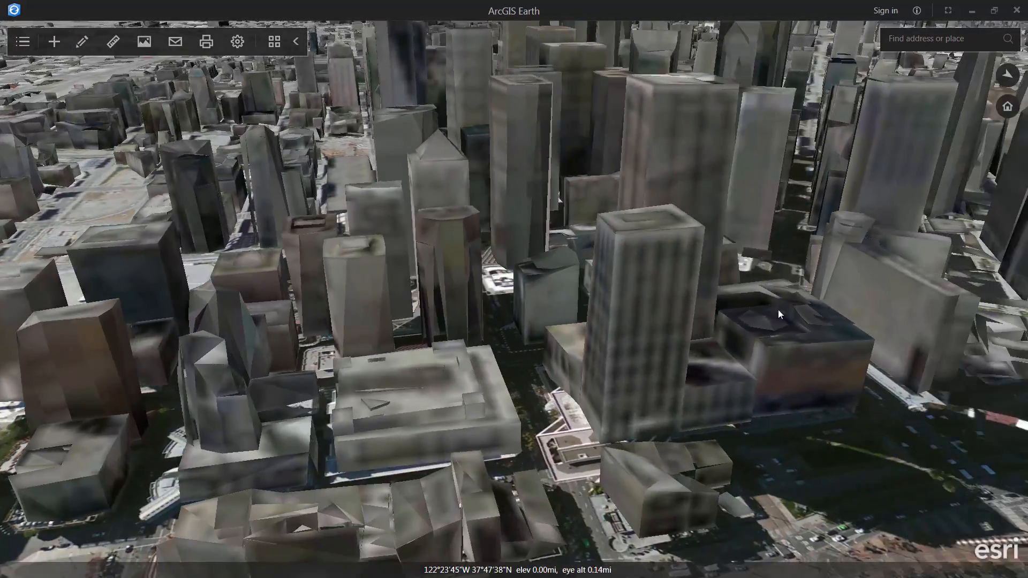
middle_drag(779, 310, 756, 275)
drag(793, 302, 570, 316)
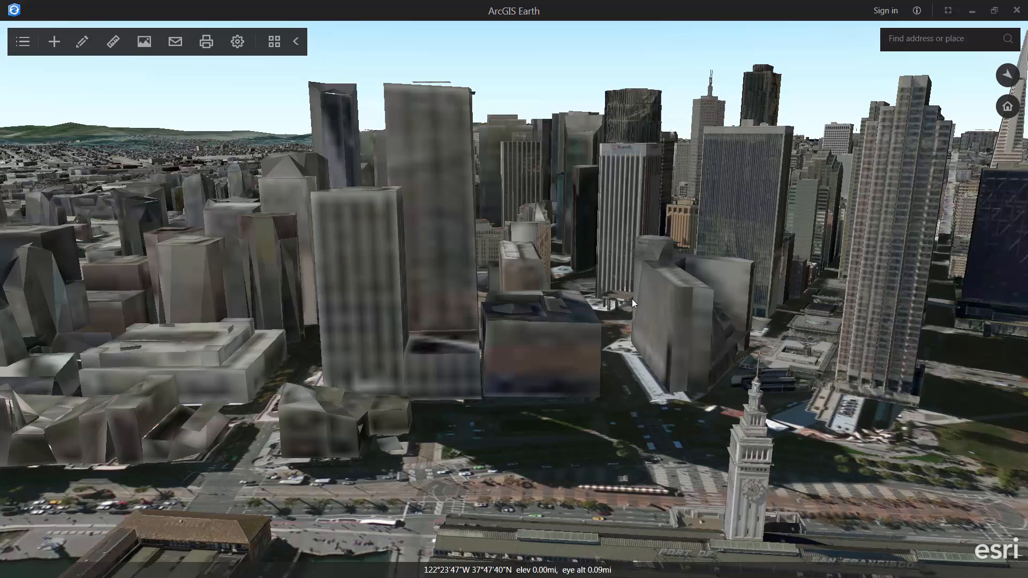
drag(566, 416, 515, 365)
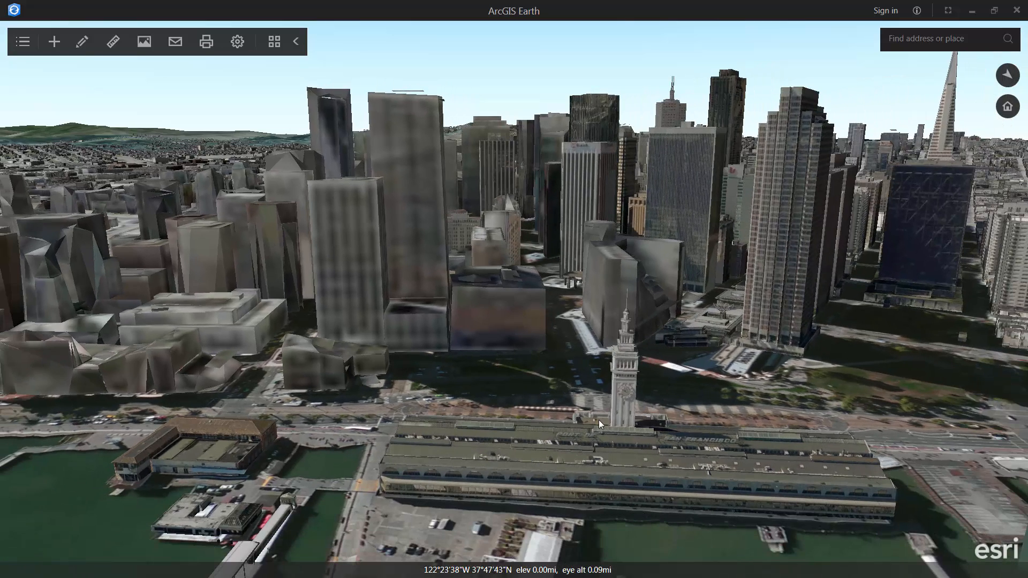